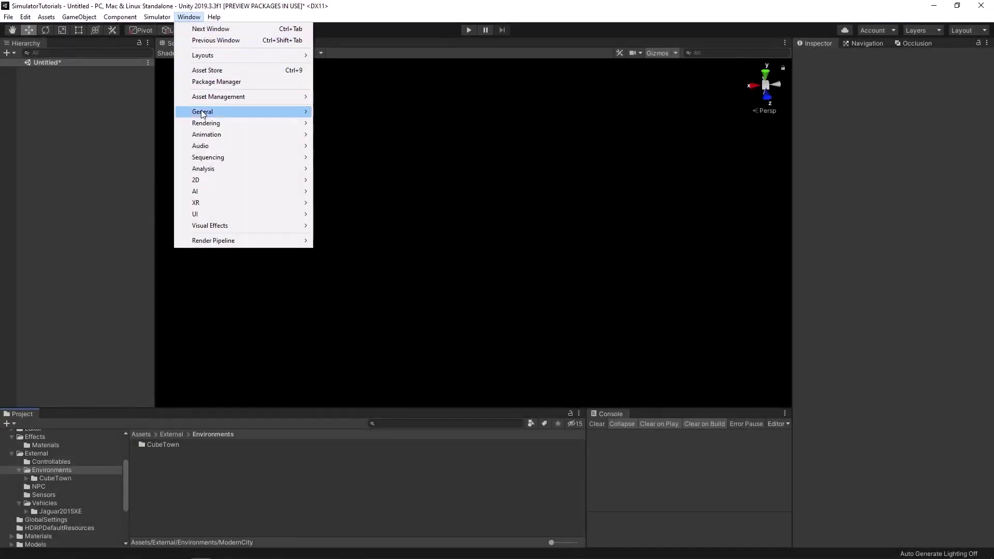
Import all files of the Modern City package from the Asset Store, then close the store tab.
click(207, 71)
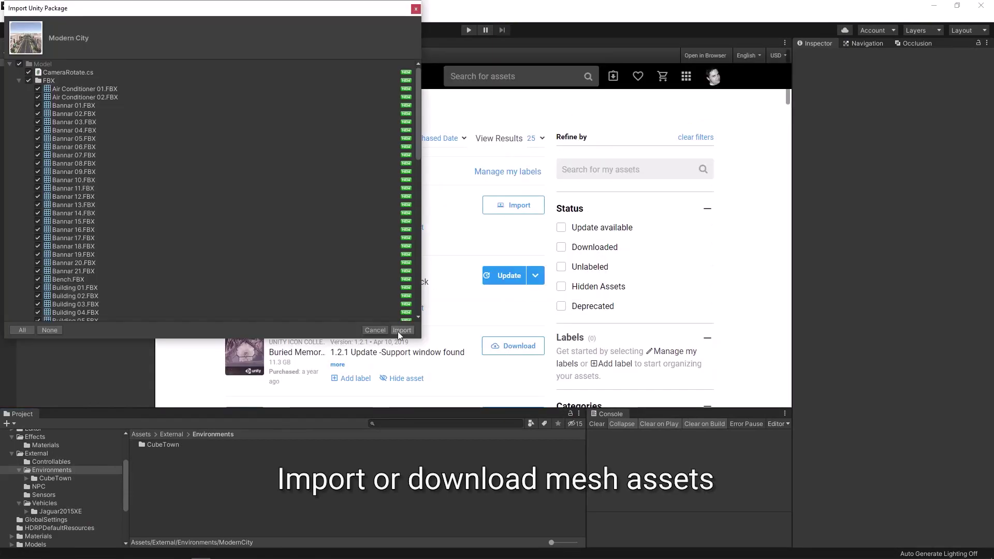
click(402, 330)
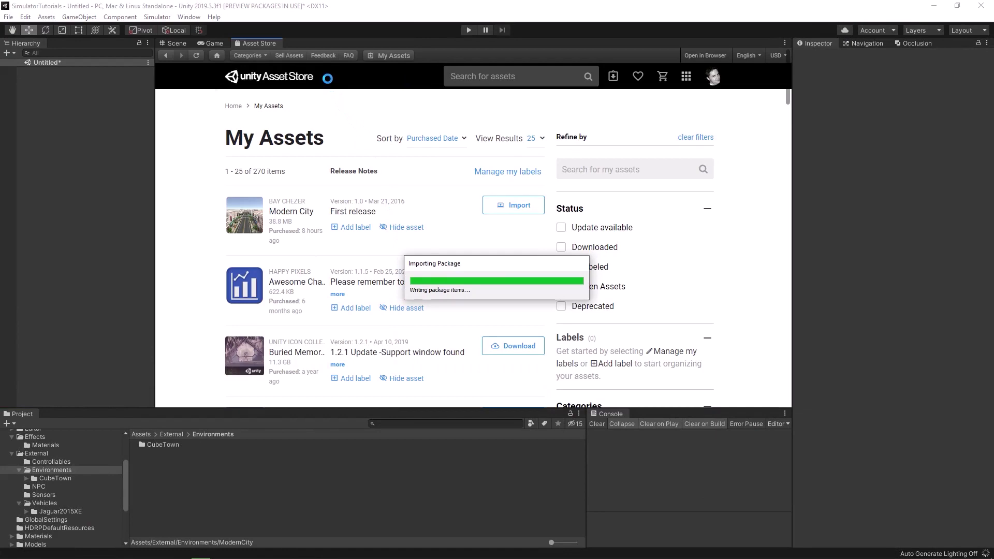
right_click(268, 42)
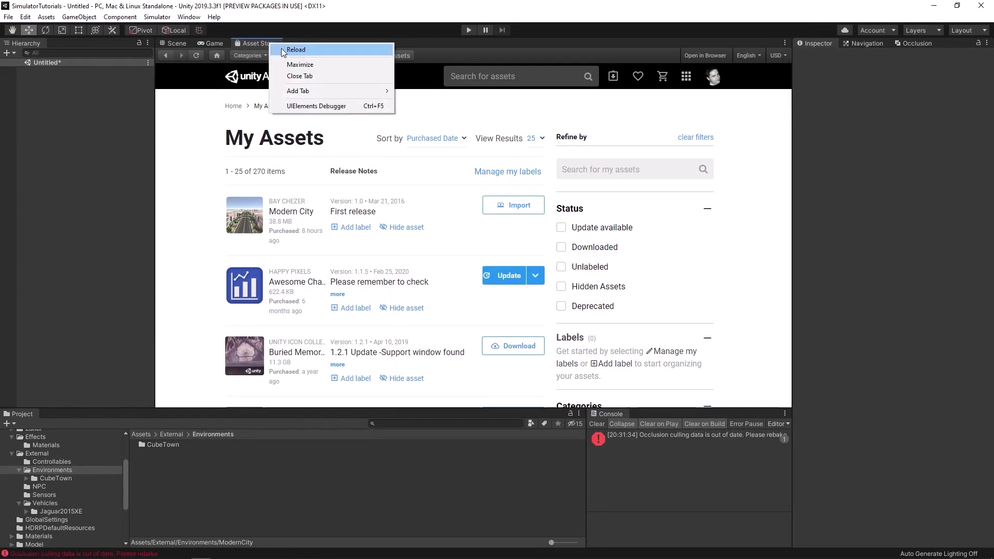
click(299, 77)
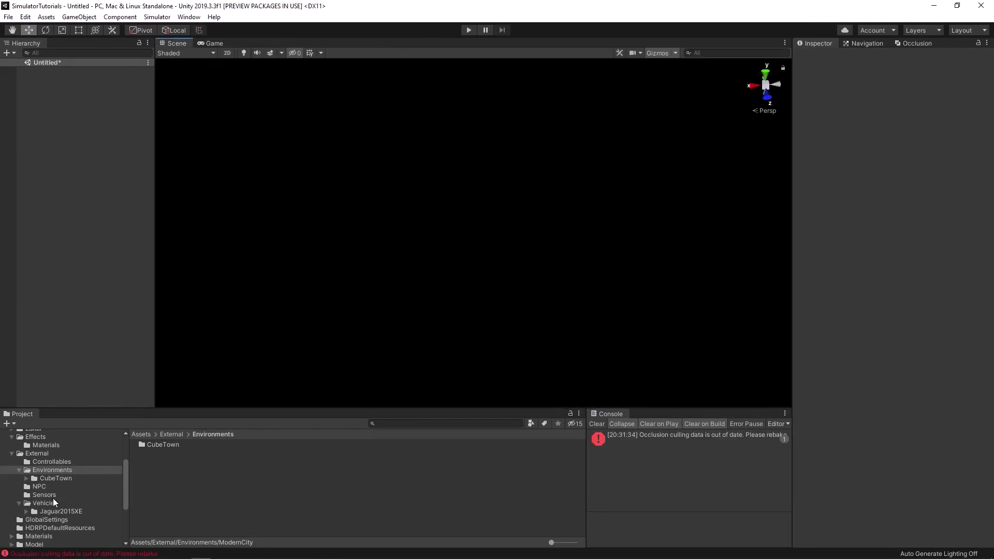
Move the Model folder into Environments as ModernCity, rename FBX to Models, and put Materials inside.
scroll(53, 498, down, 3)
click(18, 492)
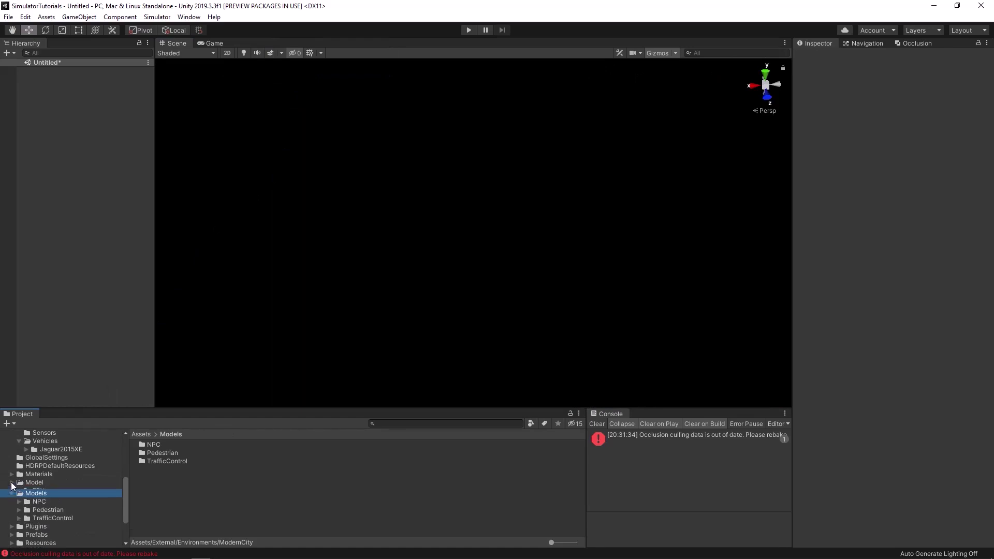
scroll(37, 497, up, 3)
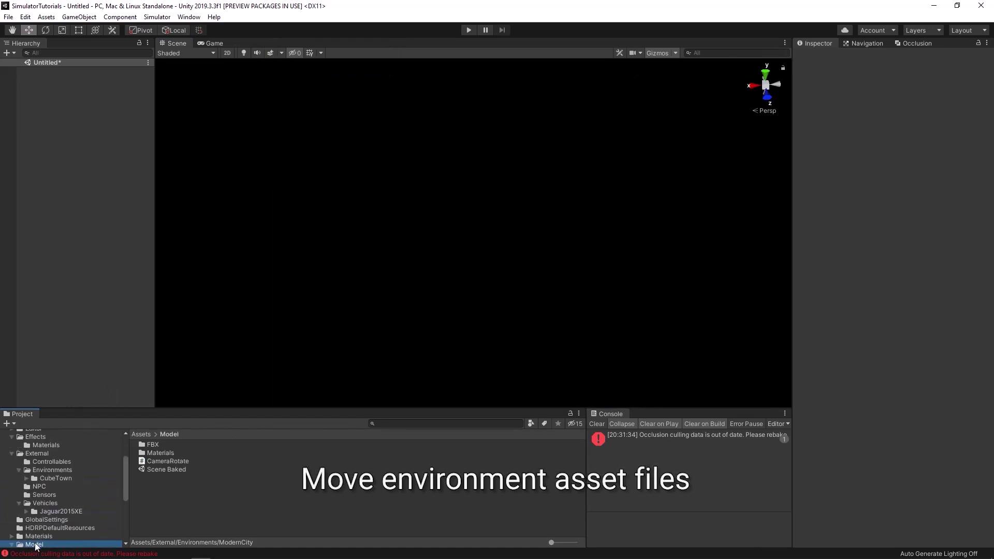
drag(45, 472, 46, 472)
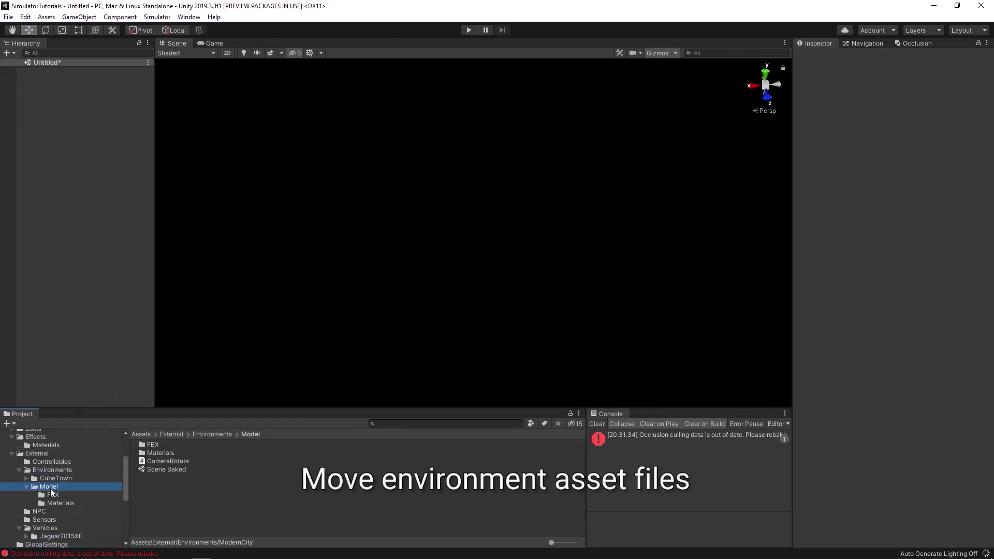
click(50, 488)
text(ModernCity)
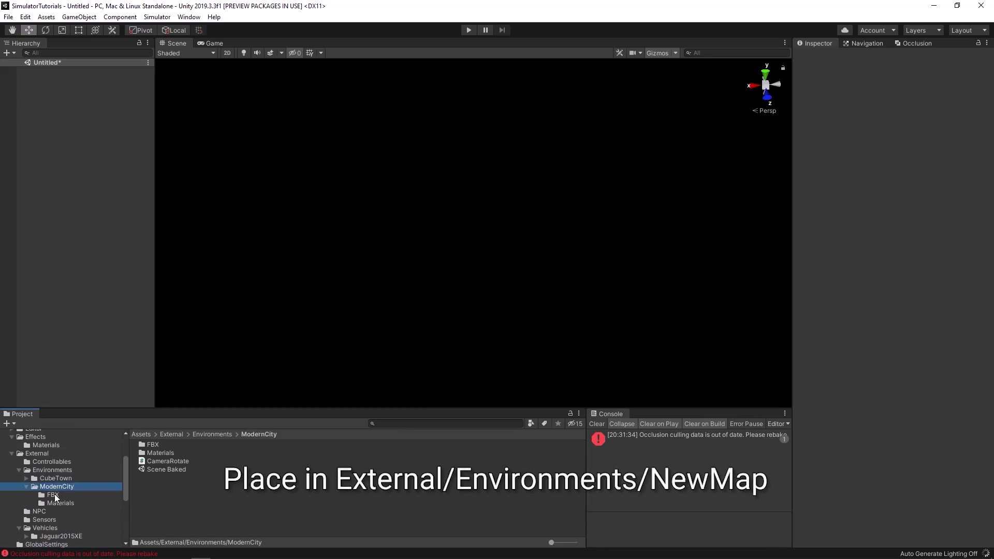
click(58, 496)
click(58, 497)
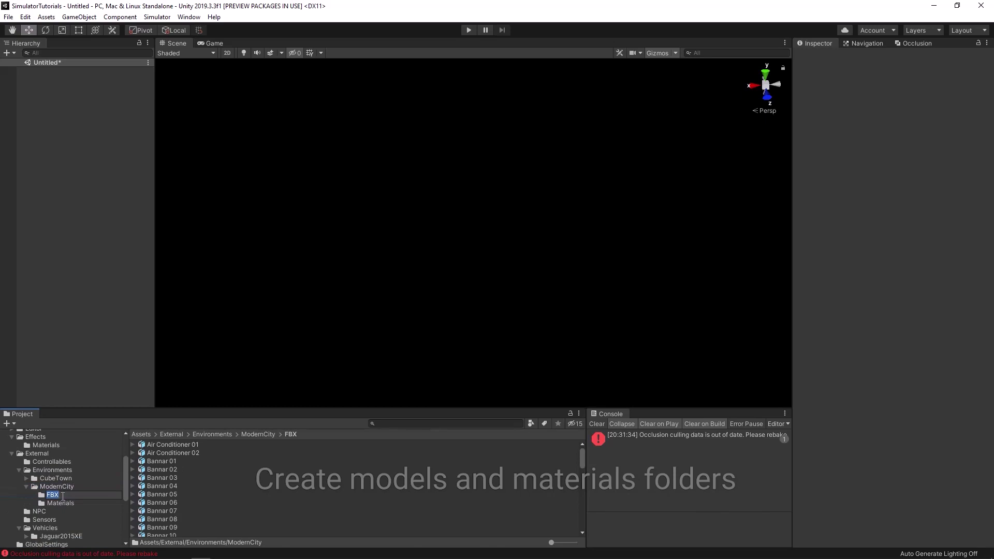
text(Models)
drag(60, 495, 44, 501)
Create a new Prefabs folder inside ModernCity.
right_click(48, 487)
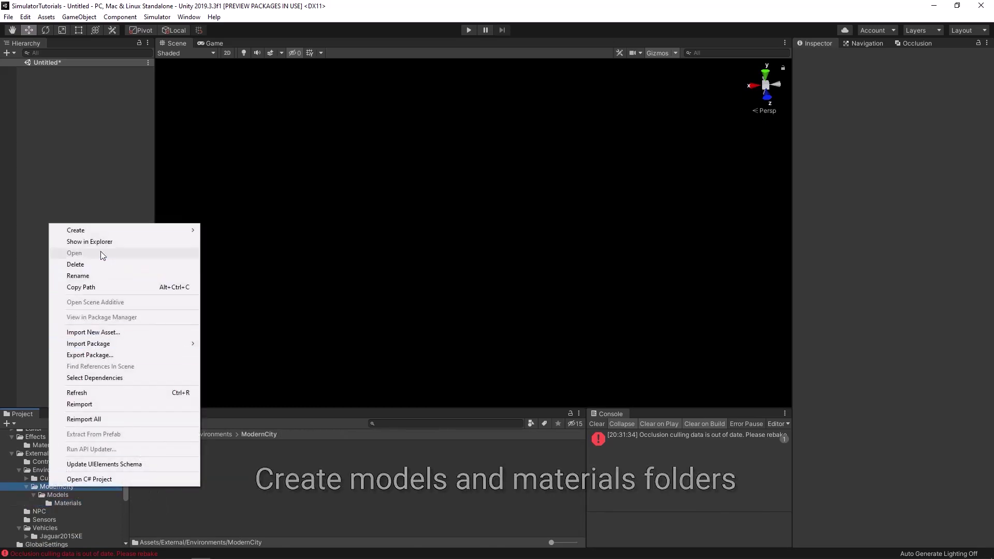
mouse_move(104, 230)
click(238, 73)
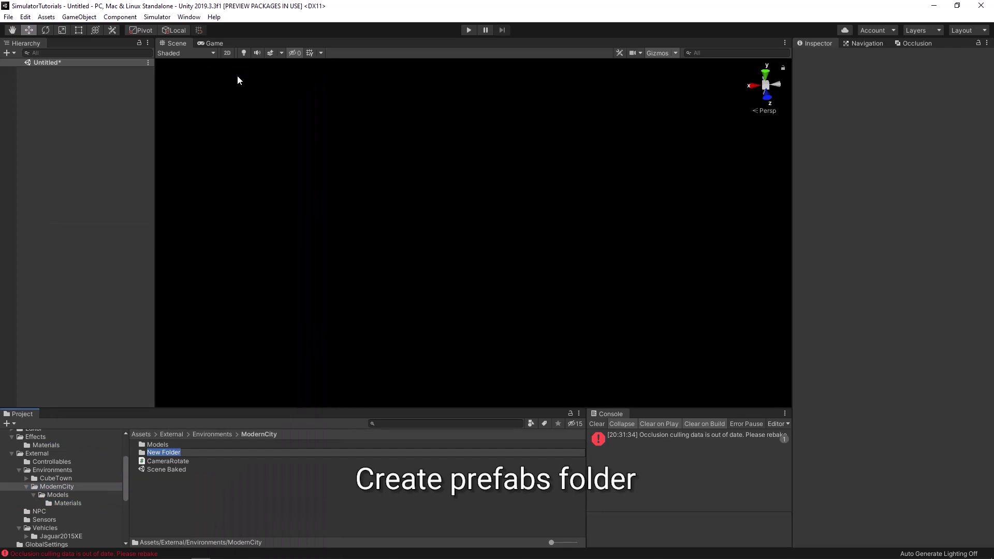
key(Return)
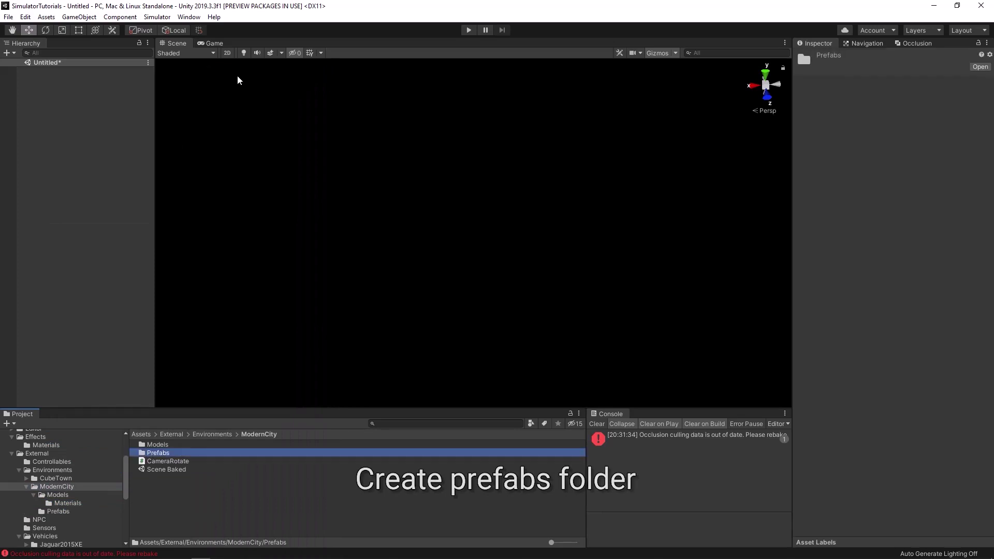
Delete the CameraRotate script.
click(157, 462)
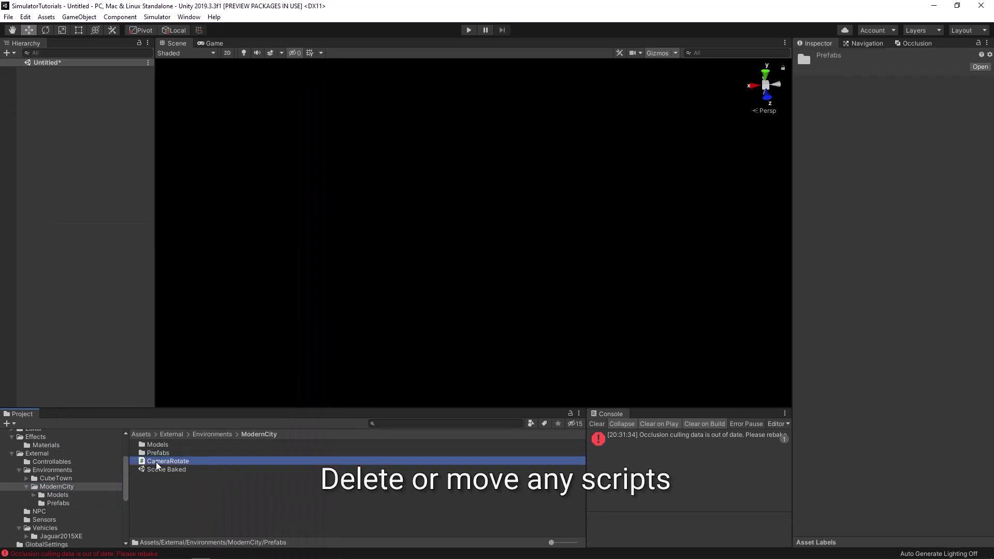
key(Delete)
click(518, 310)
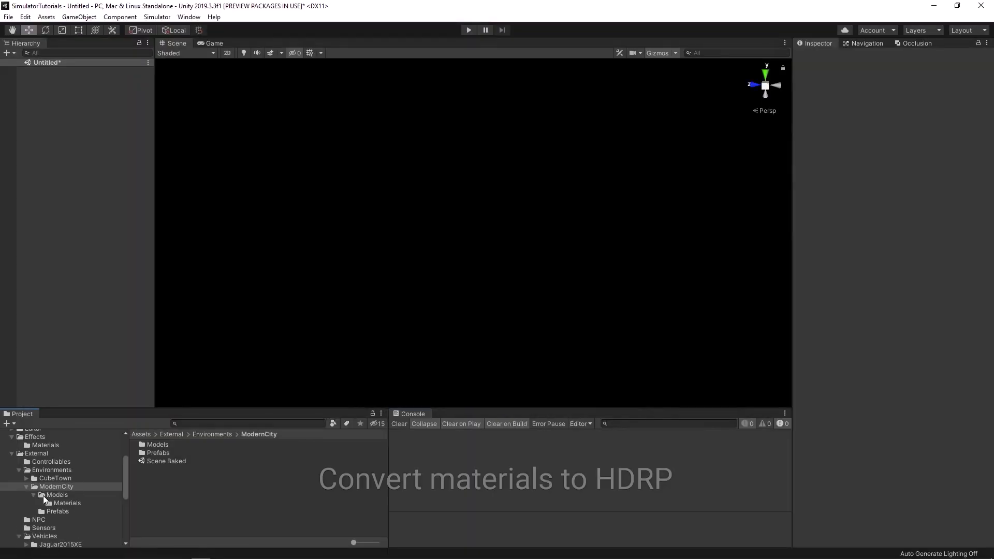
Select the Tex_1–Tex_5 materials and upgrade them to High Definition materials, confirming the overwrite.
click(67, 503)
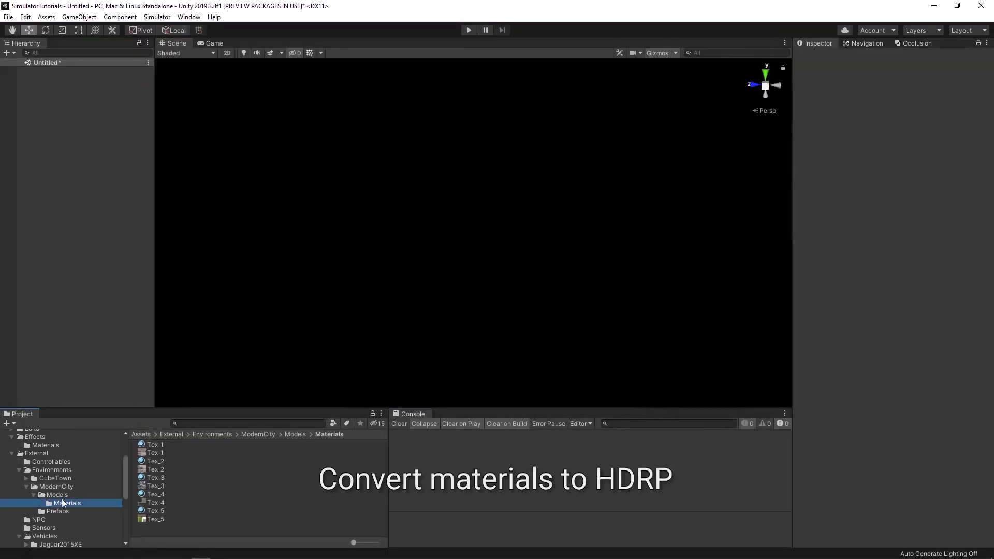
click(155, 444)
ctrl+click(156, 461)
ctrl+click(153, 494)
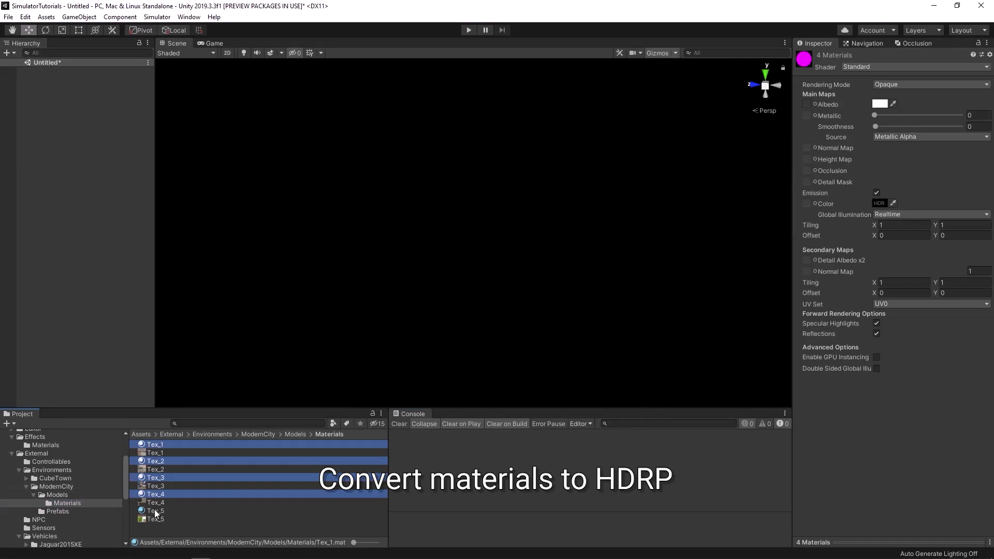
ctrl+click(155, 511)
click(25, 16)
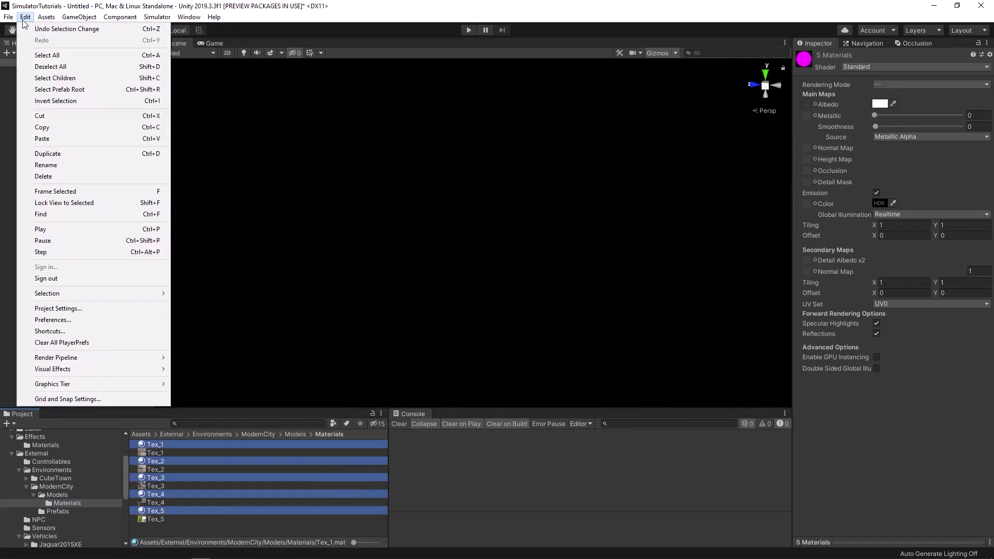
click(25, 17)
click(25, 17)
mouse_move(78, 357)
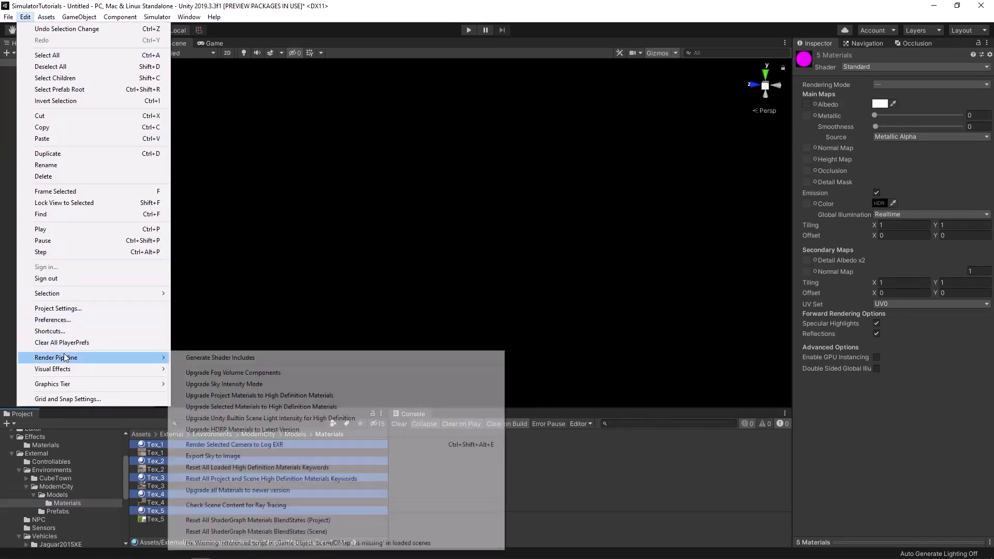
click(254, 407)
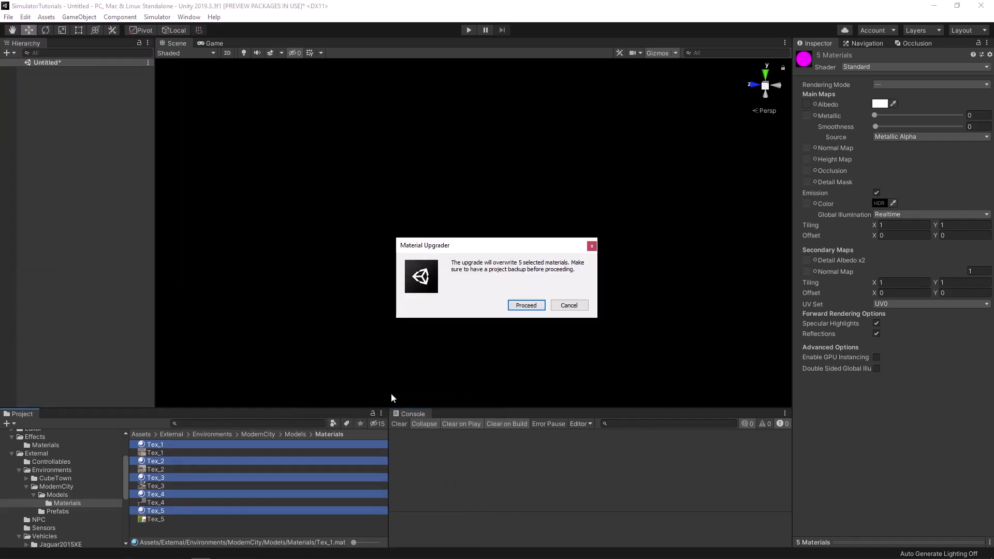
click(521, 305)
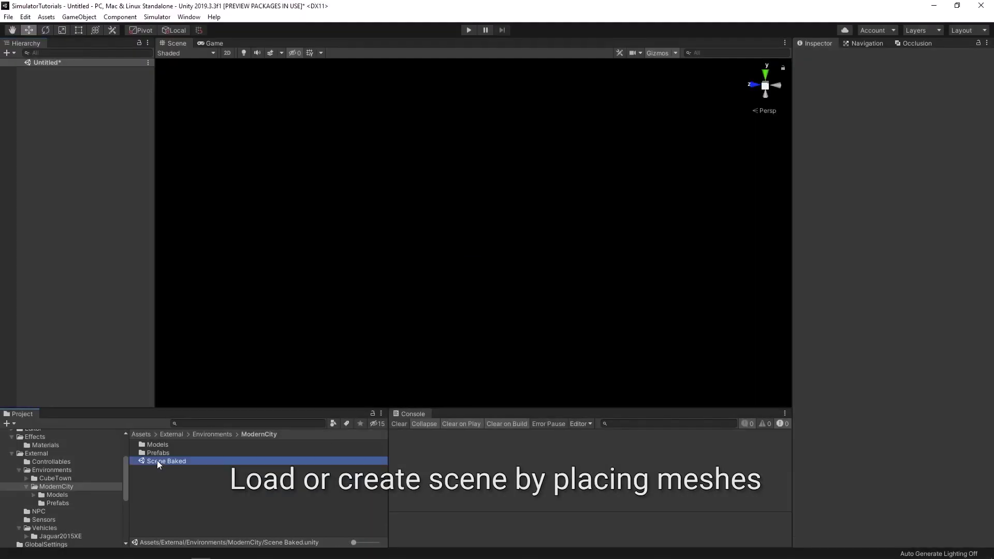
Open Scene Baked without saving, and delete the Directional Light, Main Camera and Occlusion Area.
double_click(158, 461)
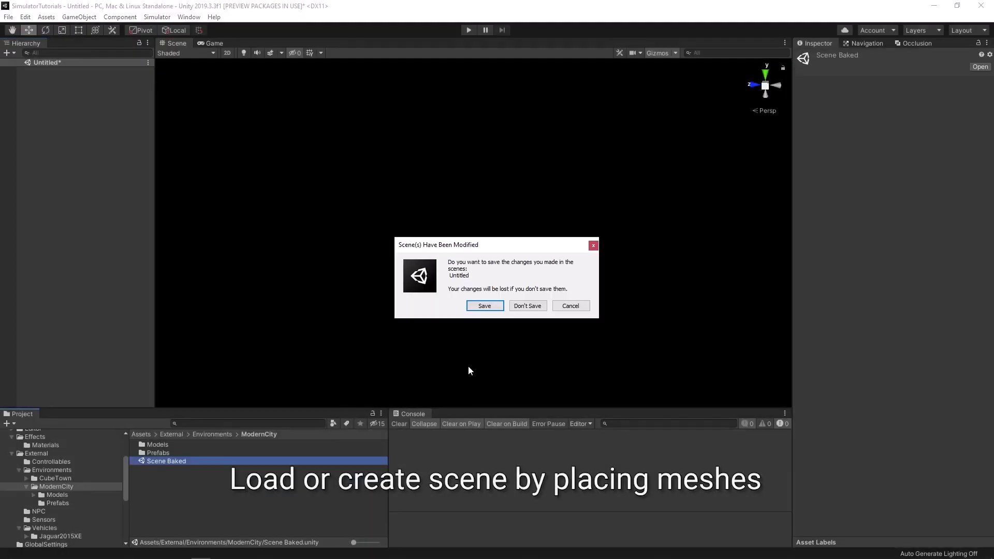
click(527, 306)
right_click(76, 71)
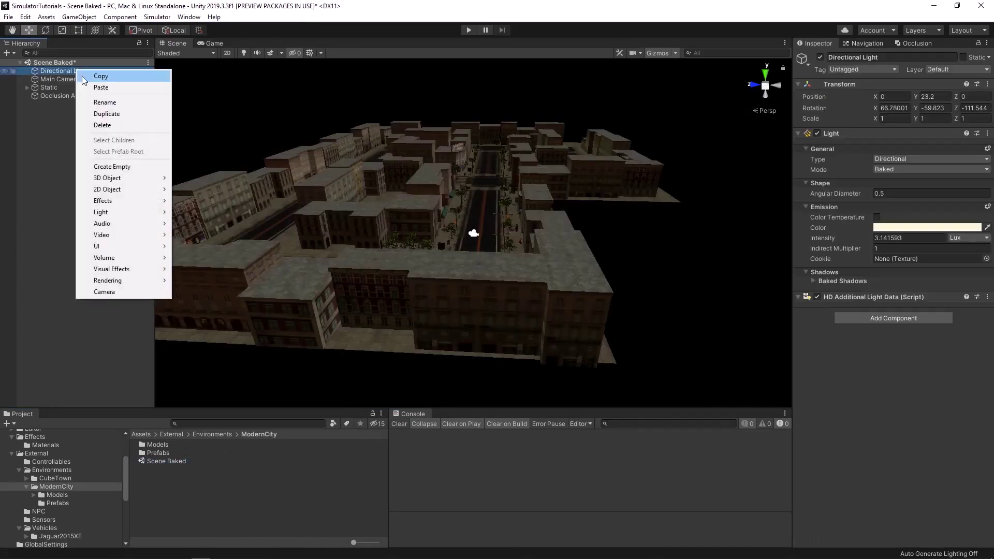
click(102, 126)
right_click(80, 71)
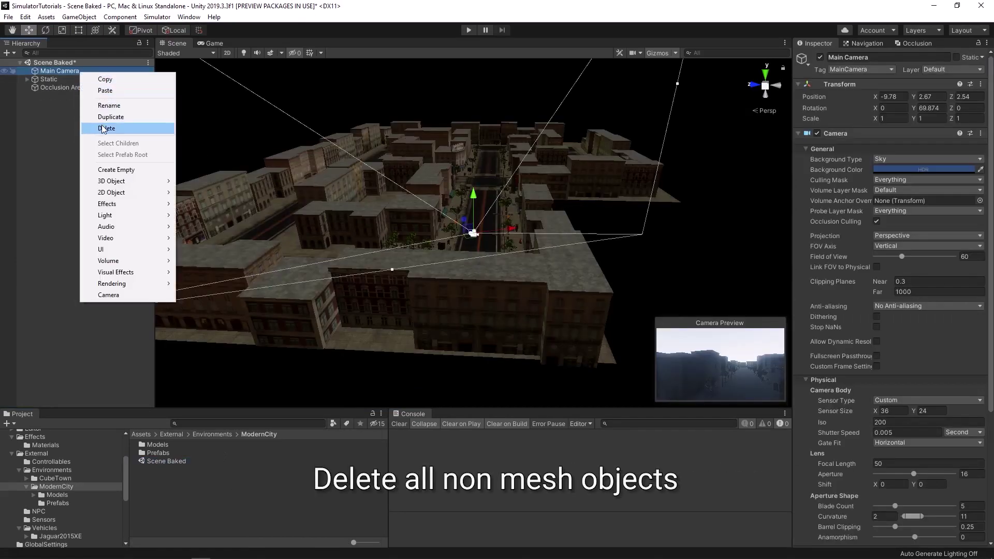
click(106, 128)
right_click(73, 83)
click(107, 137)
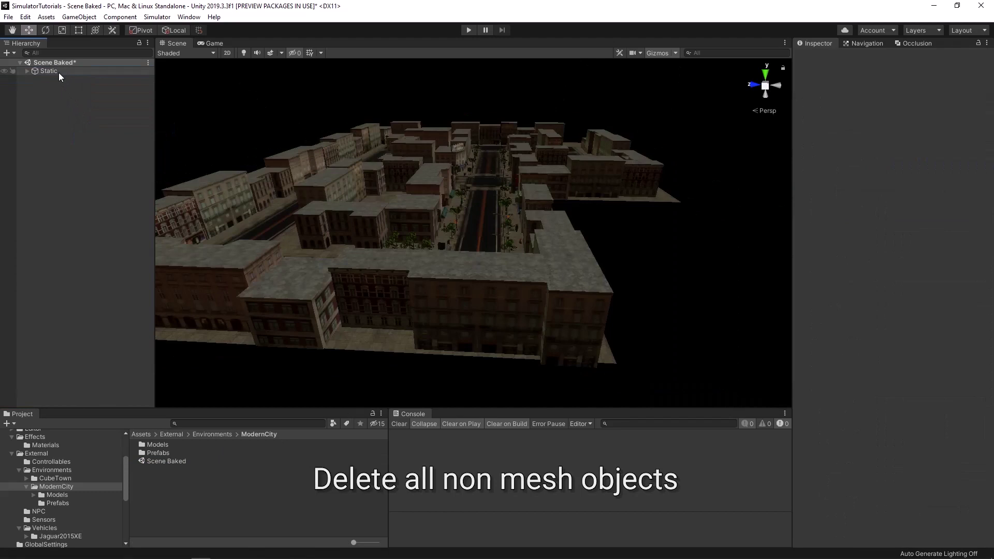
Rename the Static object to ModernCityStatics.
click(59, 73)
click(60, 70)
text(ModernCityS)
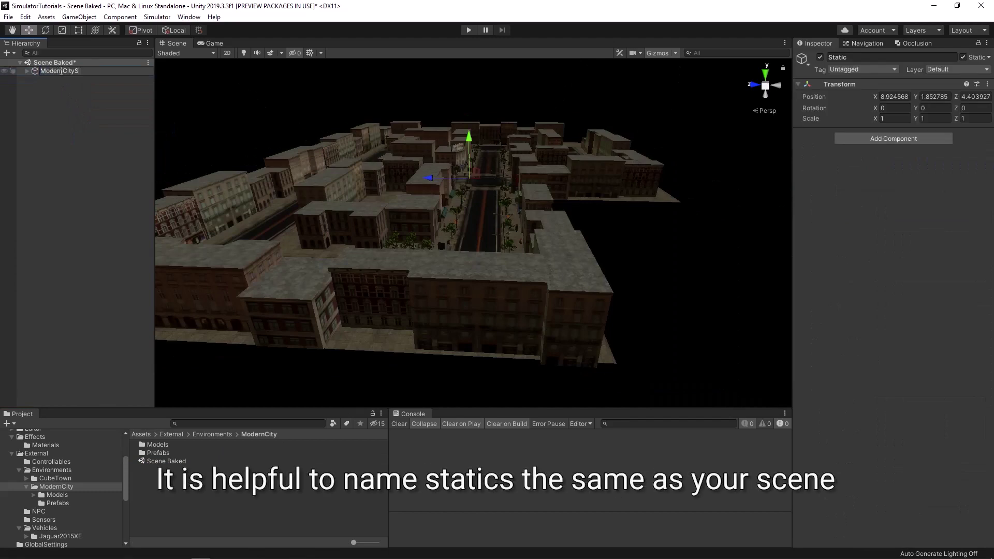
text(tatics)
key(Return)
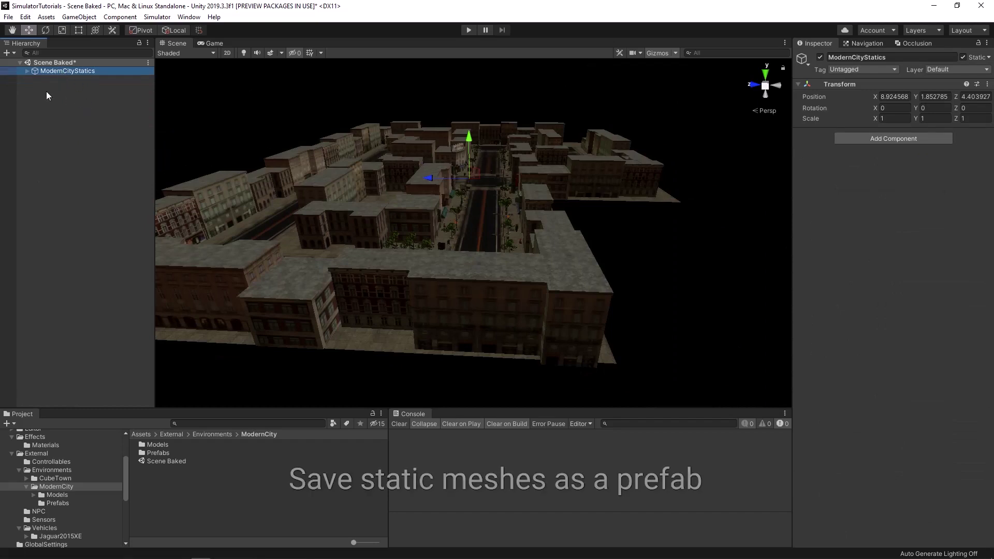
Save ModernCityStatics as a prefab in the Prefabs folder and reset its position to the origin.
click(58, 503)
drag(36, 74, 166, 447)
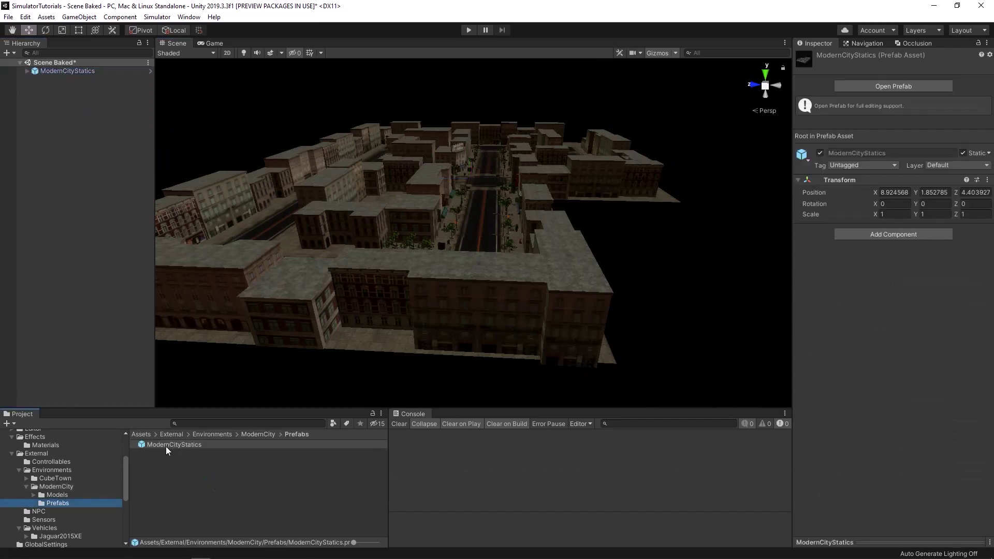
click(987, 180)
click(971, 194)
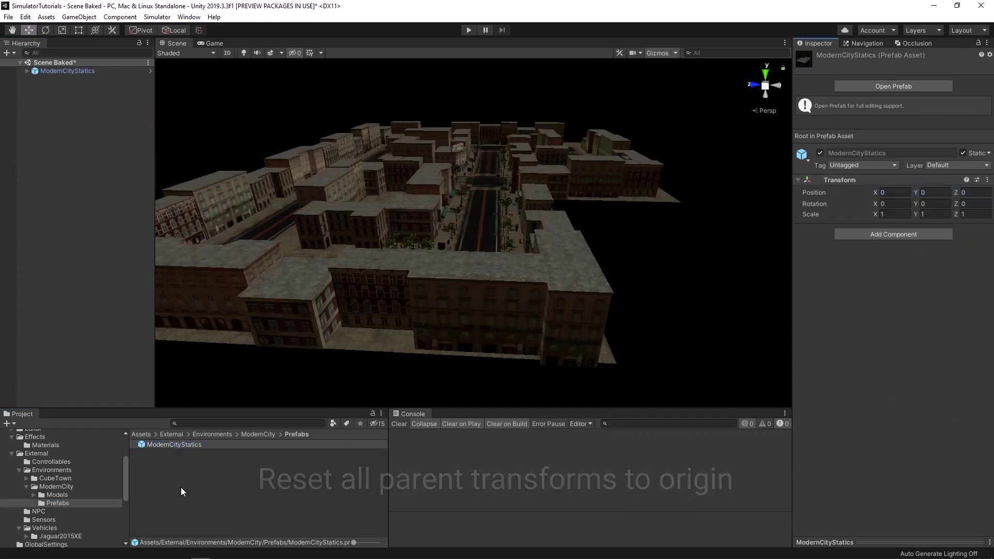
Start a new scene without saving the old one and delete its MapHolder.
click(8, 17)
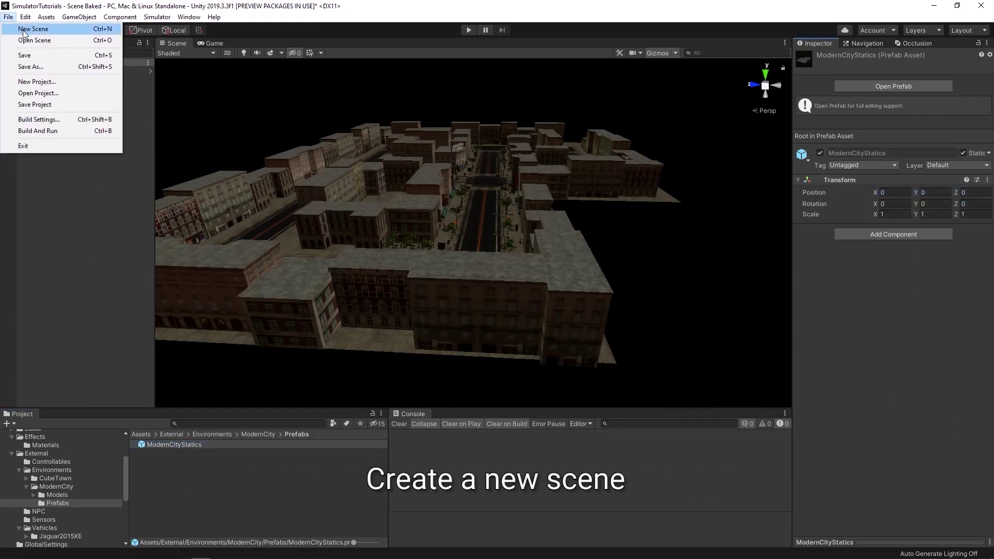
click(24, 29)
click(528, 309)
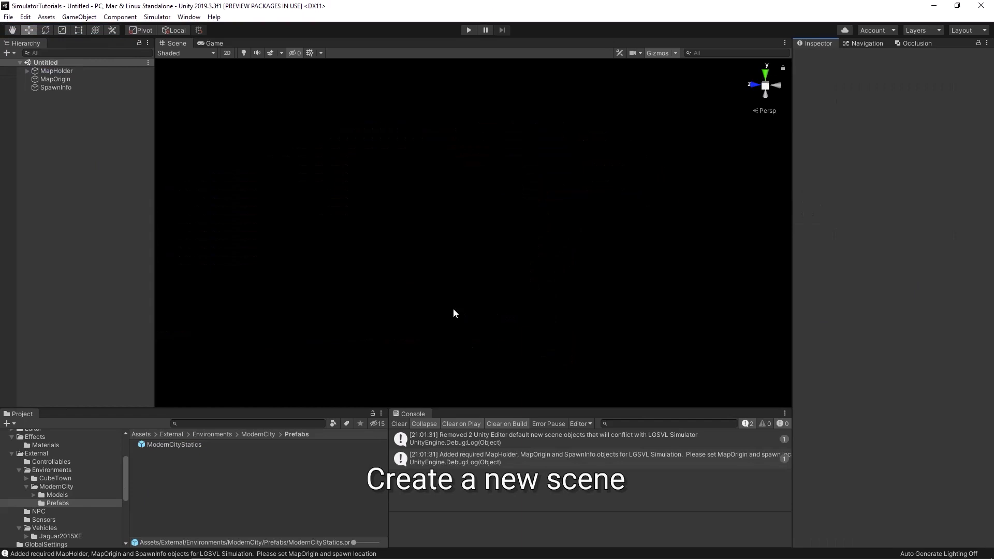
click(74, 71)
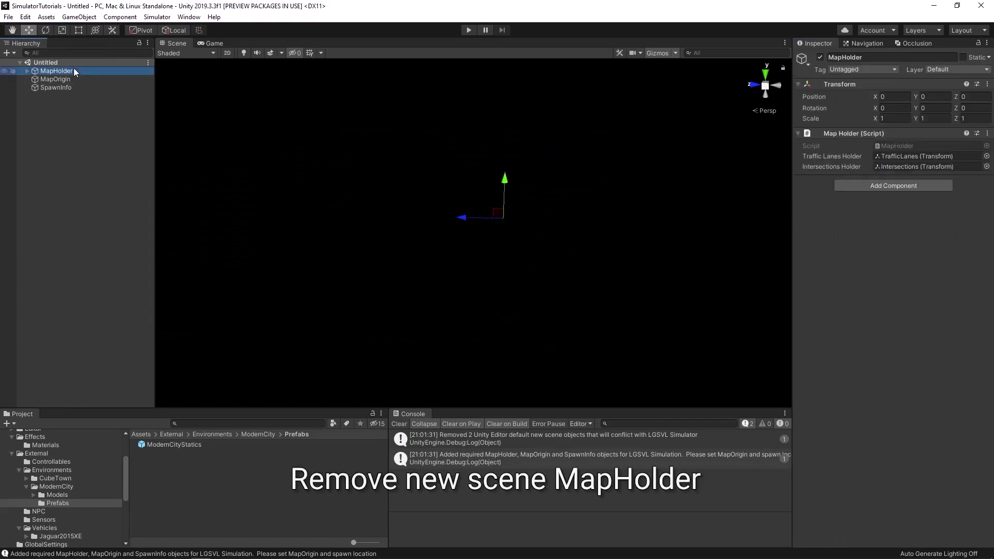
key(Delete)
Check MapOrigin and SpawnInfo, then place the ModernCityStatics prefab into the scene.
click(55, 71)
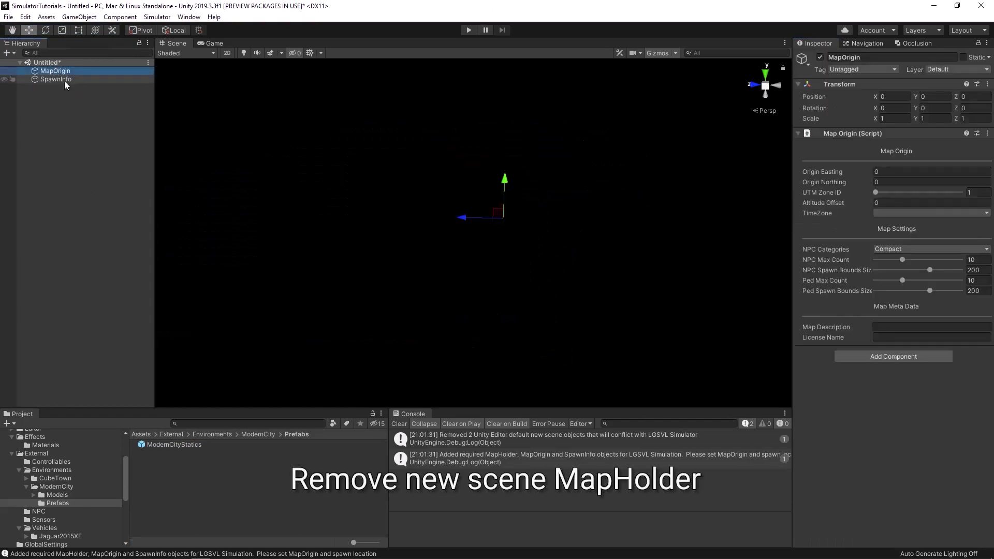
click(64, 81)
drag(157, 447, 73, 66)
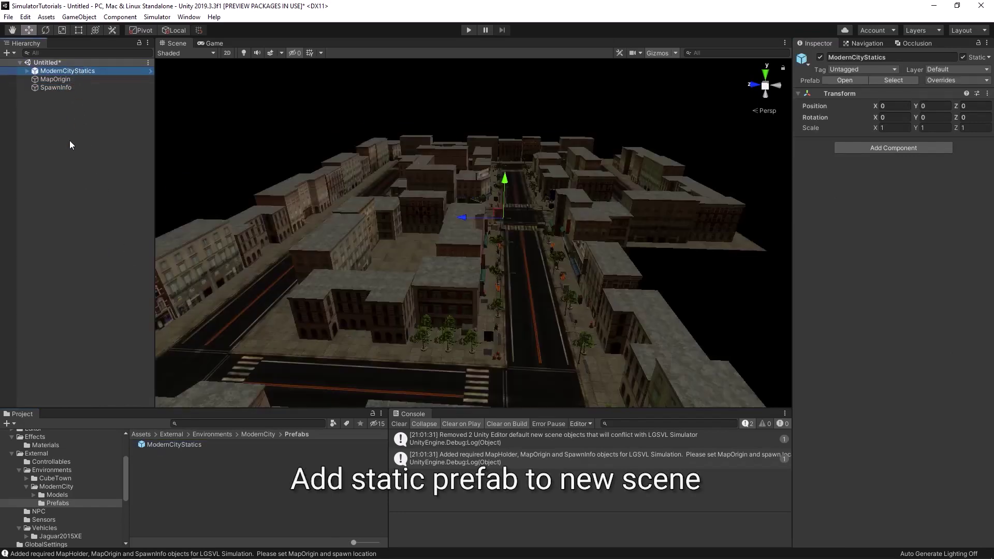
click(70, 146)
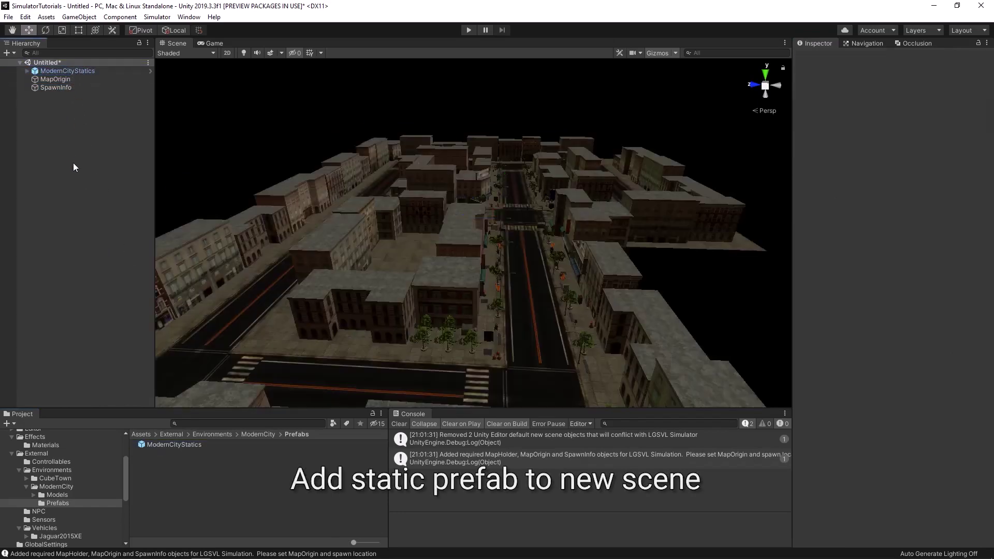
Save the scene as ModernCity in the Environments/ModernCity folder, then select the old Scene Baked file.
click(9, 16)
click(29, 60)
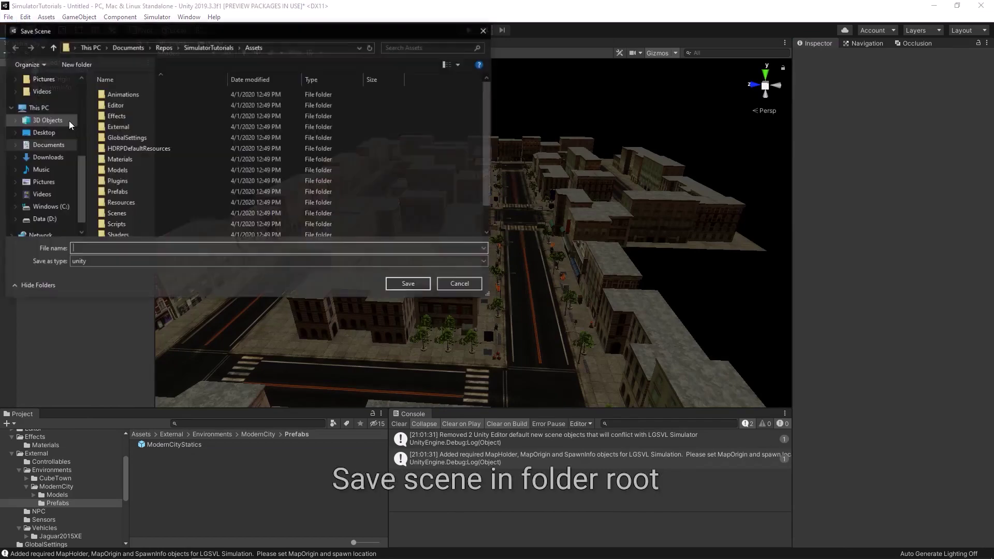
double_click(133, 127)
double_click(129, 105)
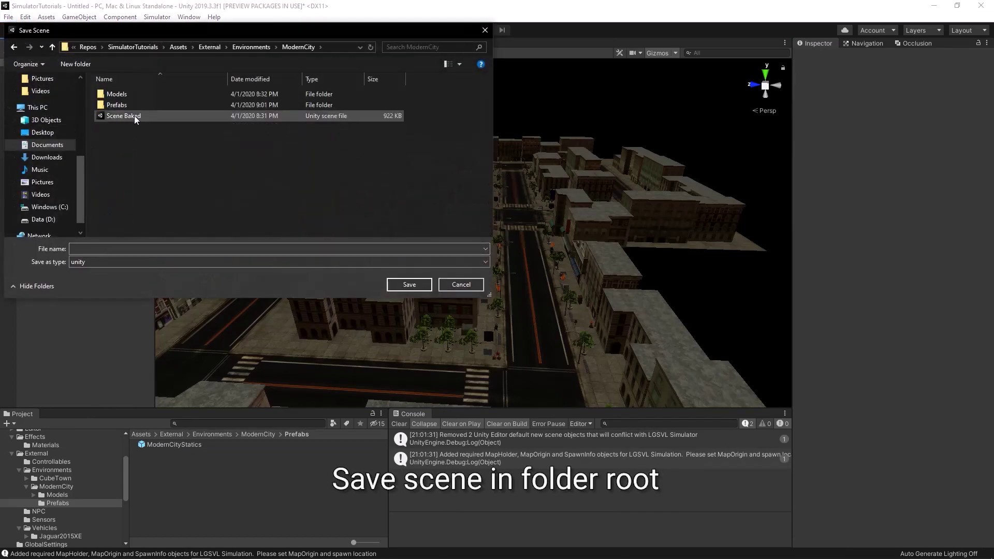
click(130, 116)
click(111, 249)
text(Modern)
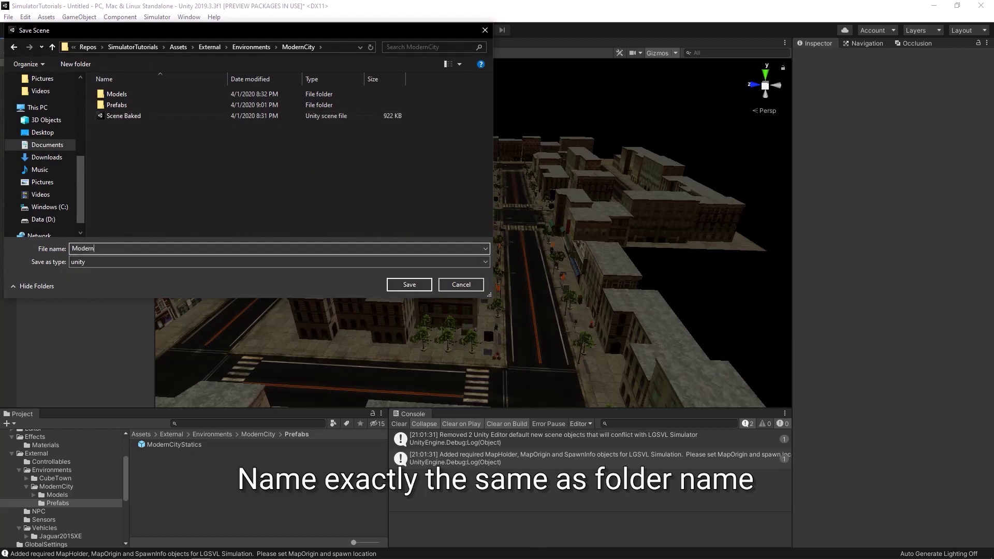
text(City)
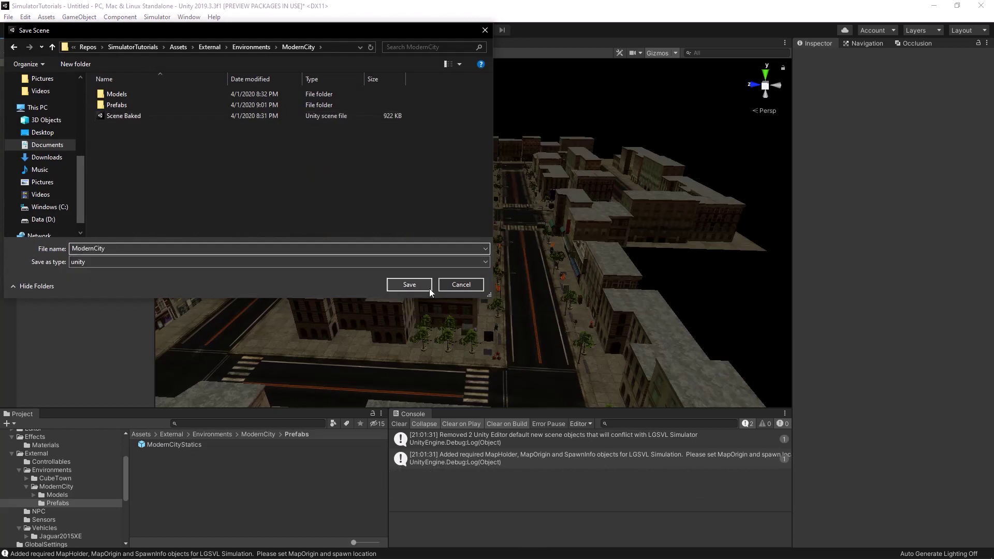
click(430, 288)
click(65, 487)
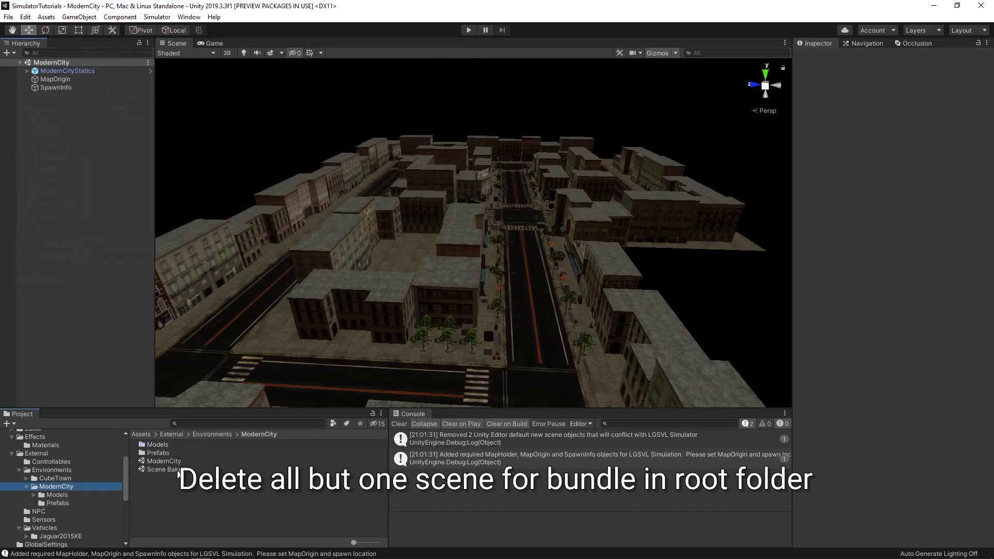
click(178, 470)
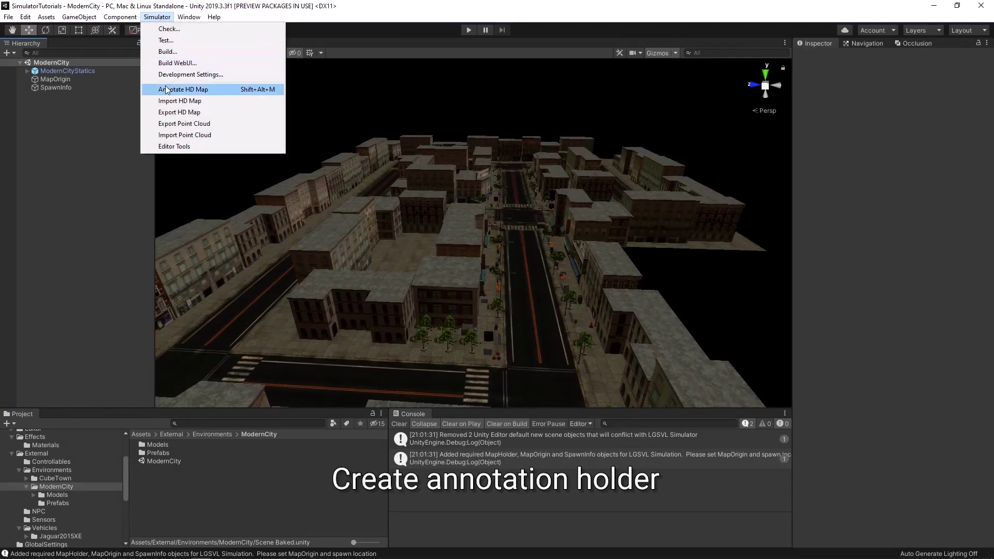
Create a MapModernCity map holder through the HD map annotation tools, then close that panel.
click(166, 89)
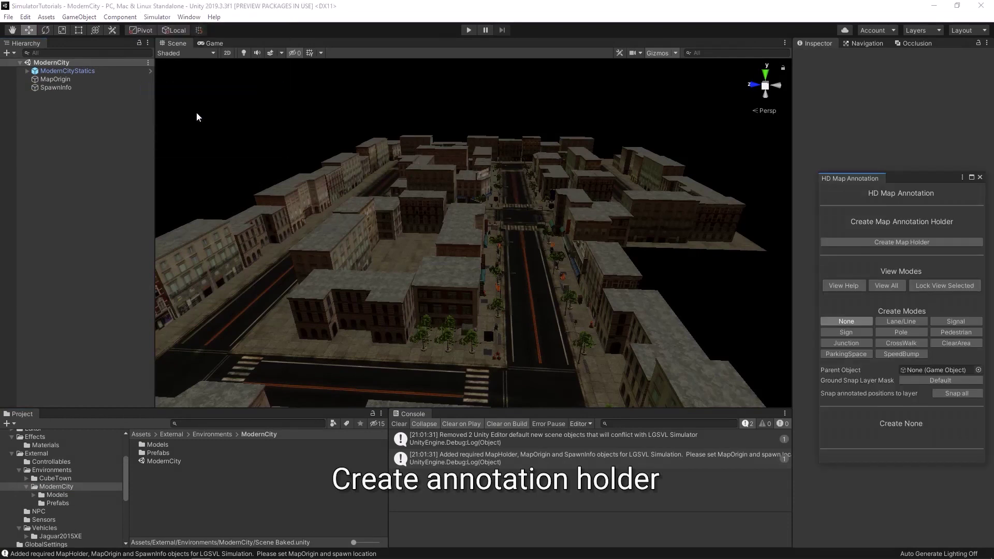
click(855, 245)
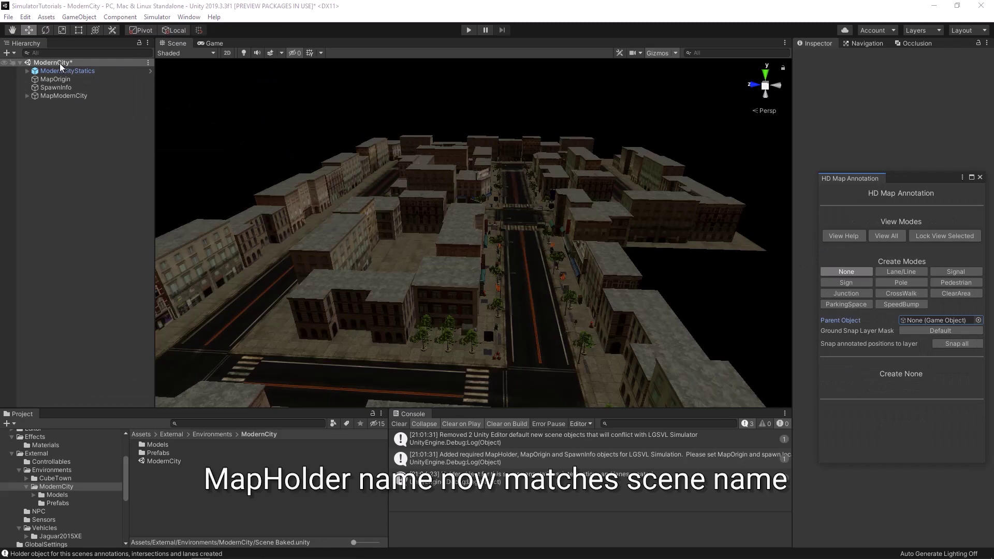
click(86, 96)
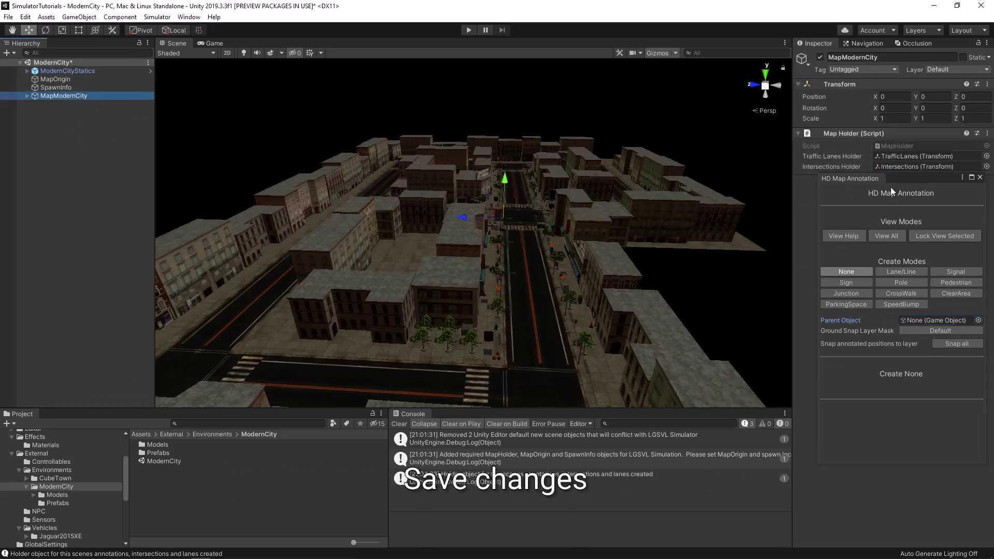
click(980, 177)
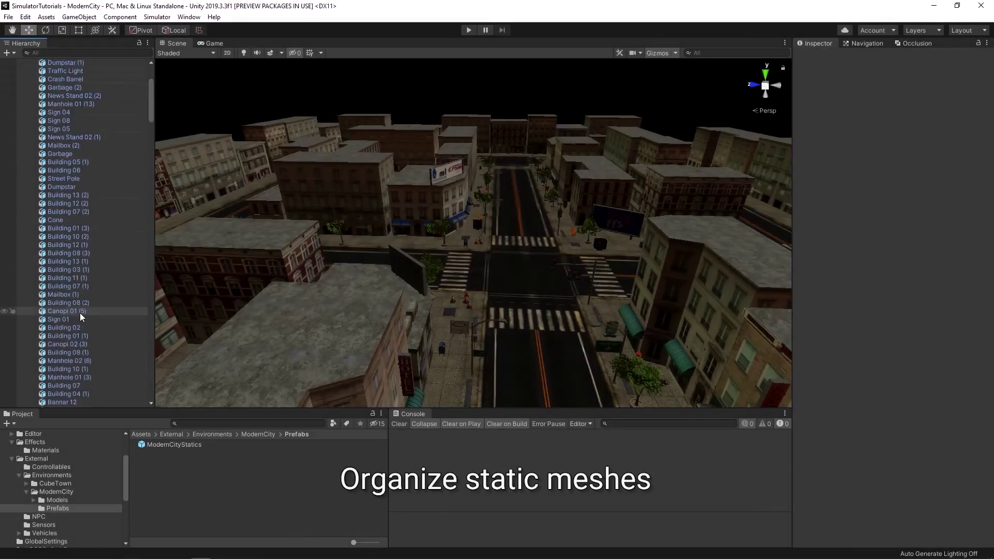
Open the ModernCityStatics prefab and add an empty child object for the Road group.
scroll(80, 313, down, 15)
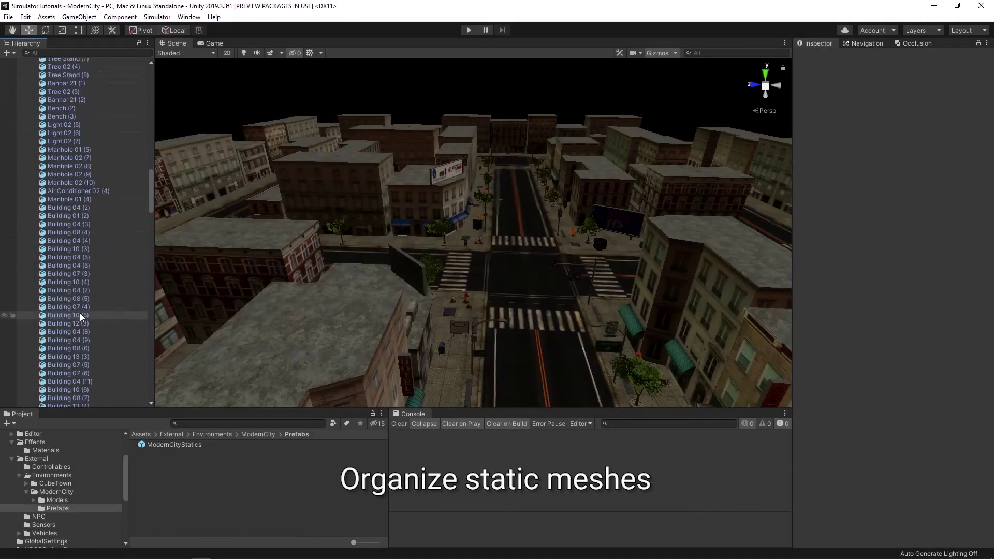
double_click(154, 445)
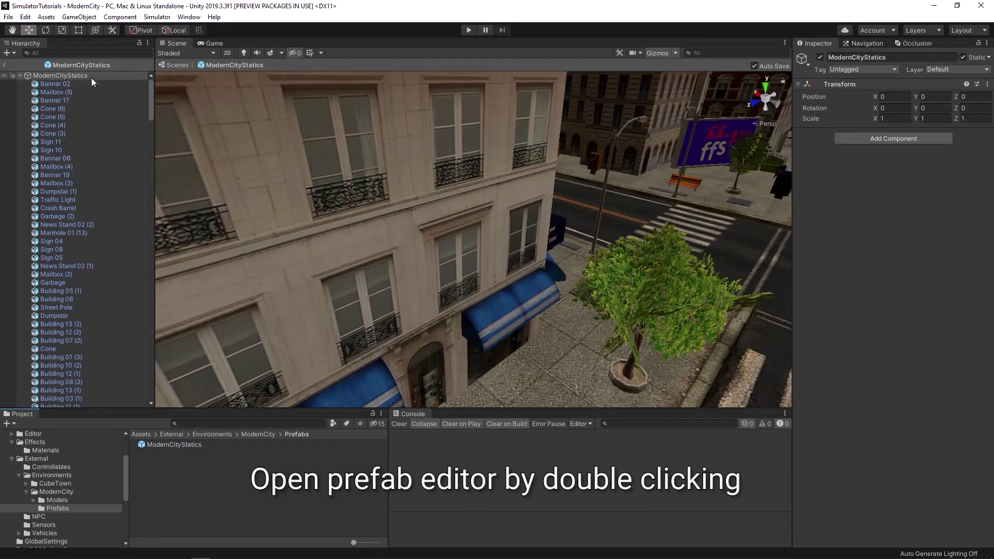
right_click(91, 77)
click(127, 176)
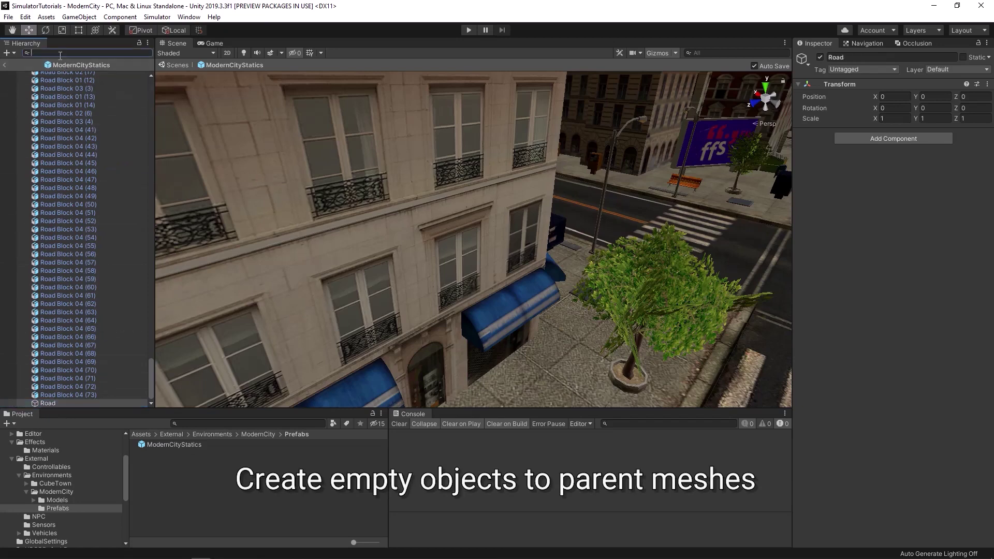
Filter the hierarchy by 'road' and move all Road Block objects under the Road parent.
text(road)
click(95, 77)
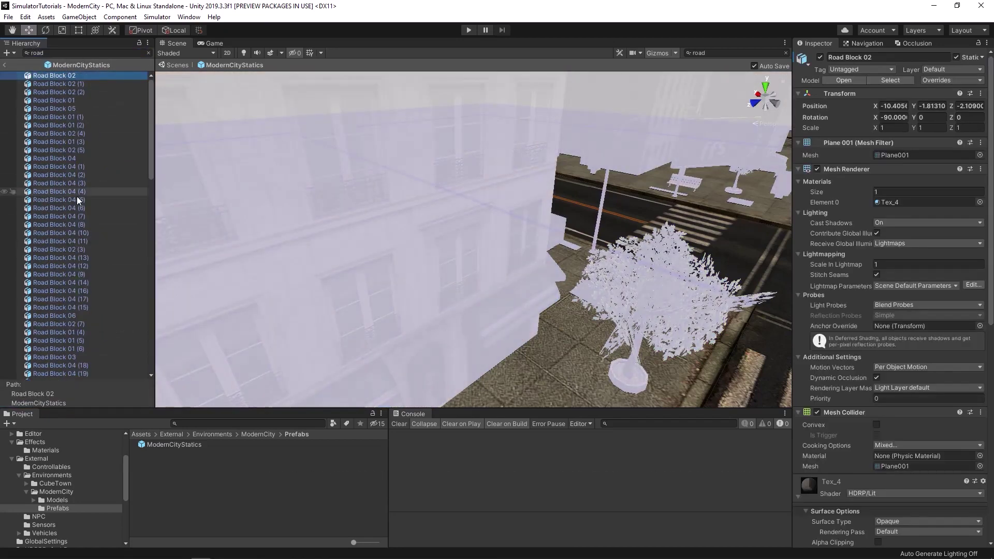
scroll(83, 233, down, 15)
click(75, 368)
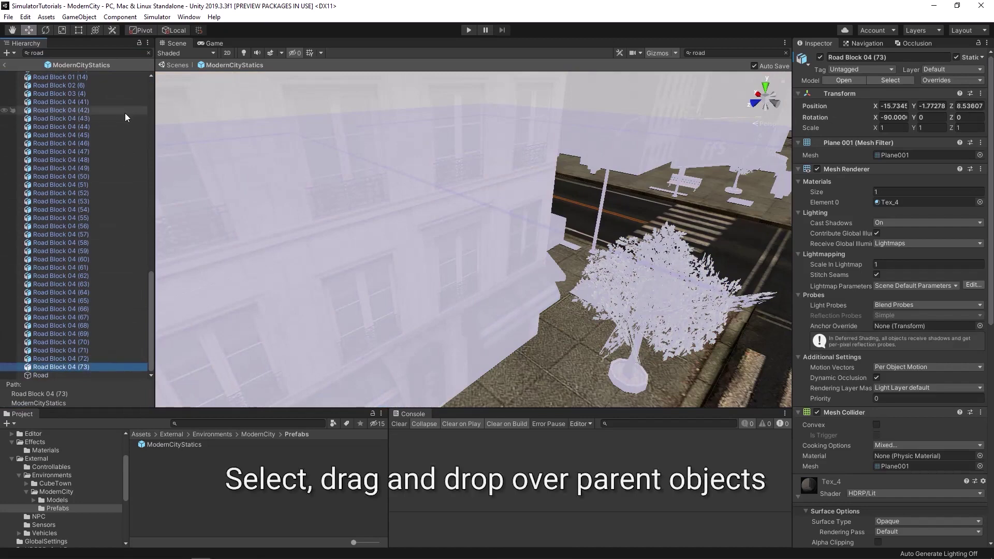
scroll(141, 263, up, 15)
shift+click(79, 80)
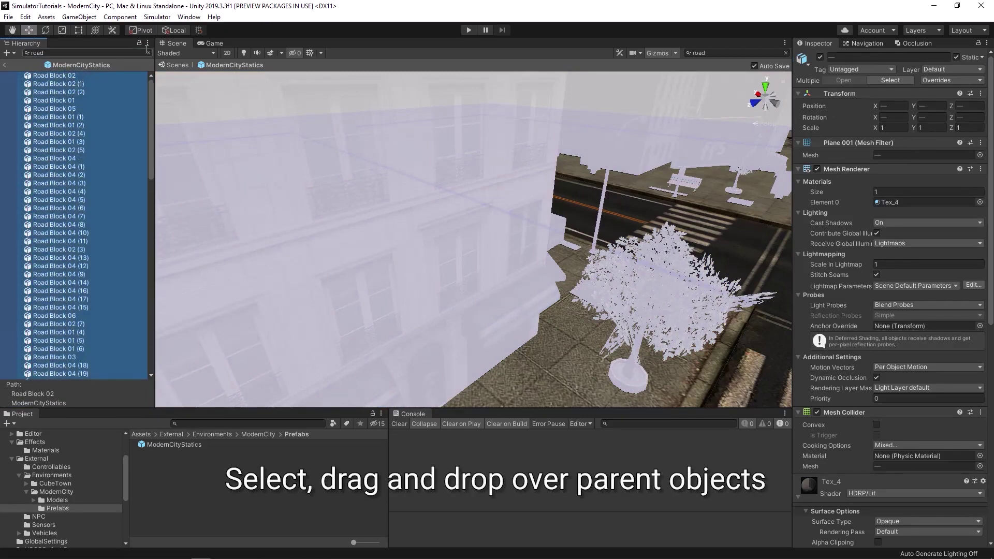
click(149, 53)
drag(58, 394, 59, 404)
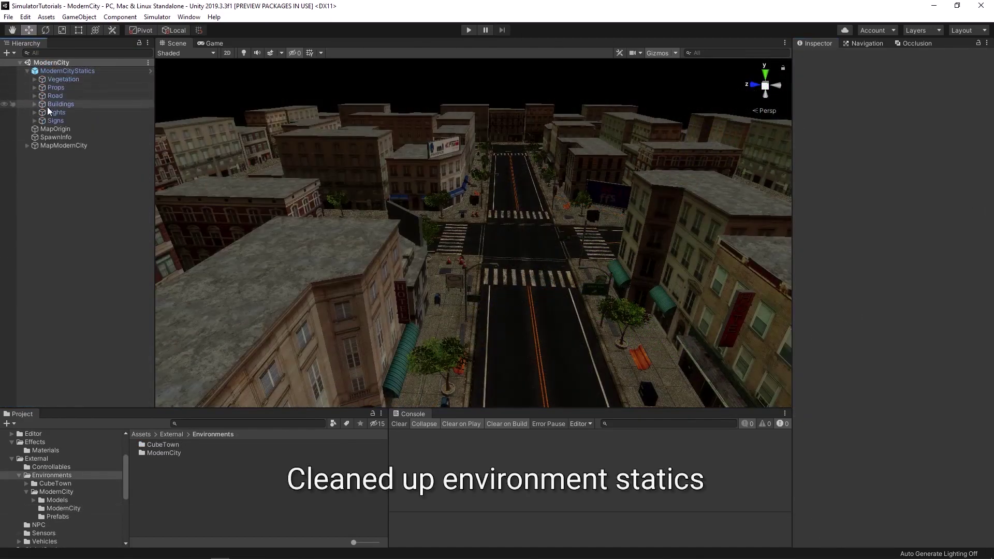
Focus on the first Light 02 lamp and assign Tex_3Emission as its material's emissive map.
click(35, 79)
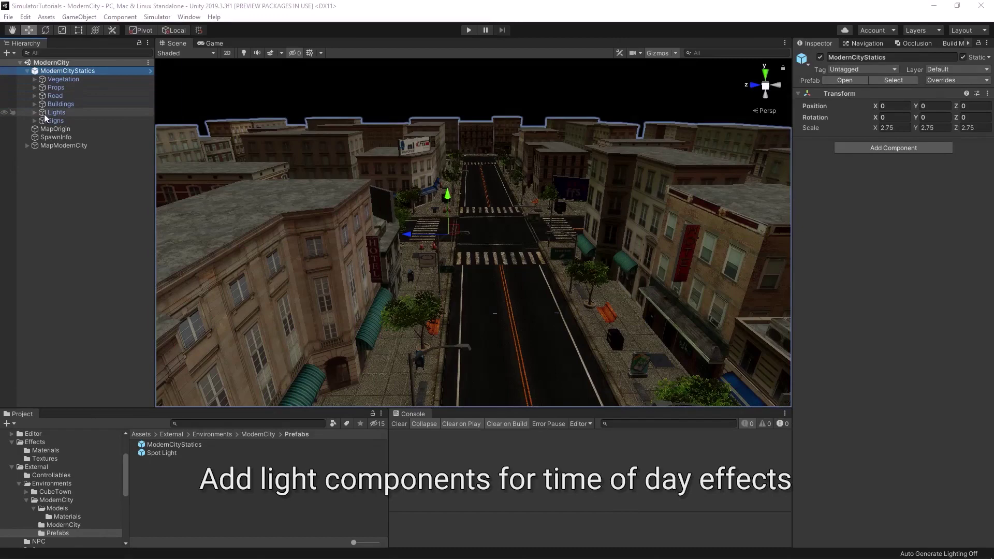
click(39, 113)
click(34, 112)
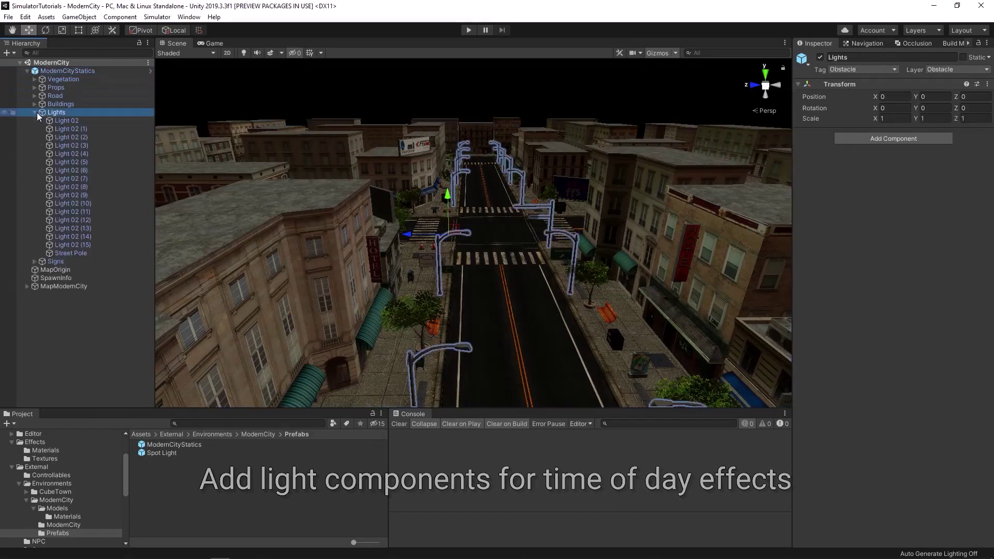
click(61, 120)
key(f)
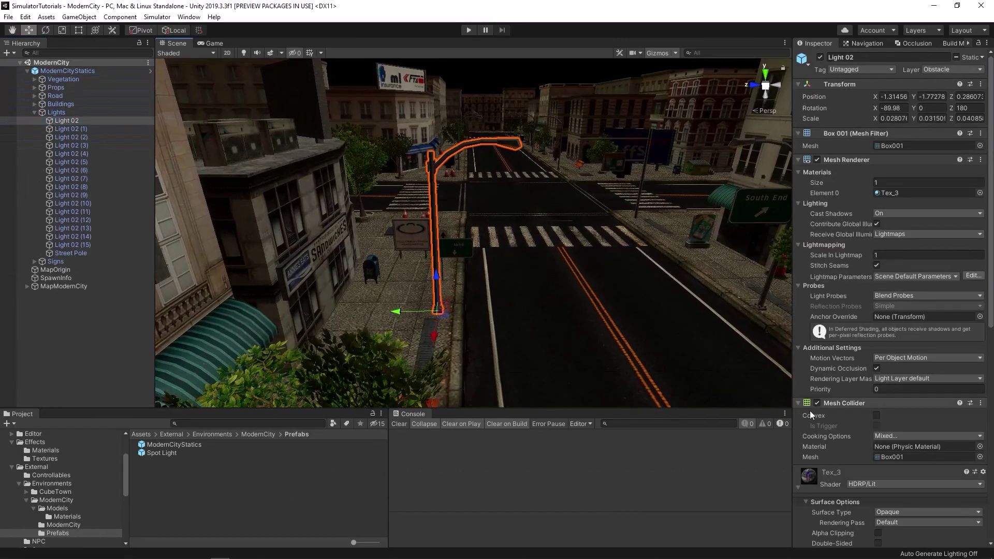
scroll(863, 470, down, 10)
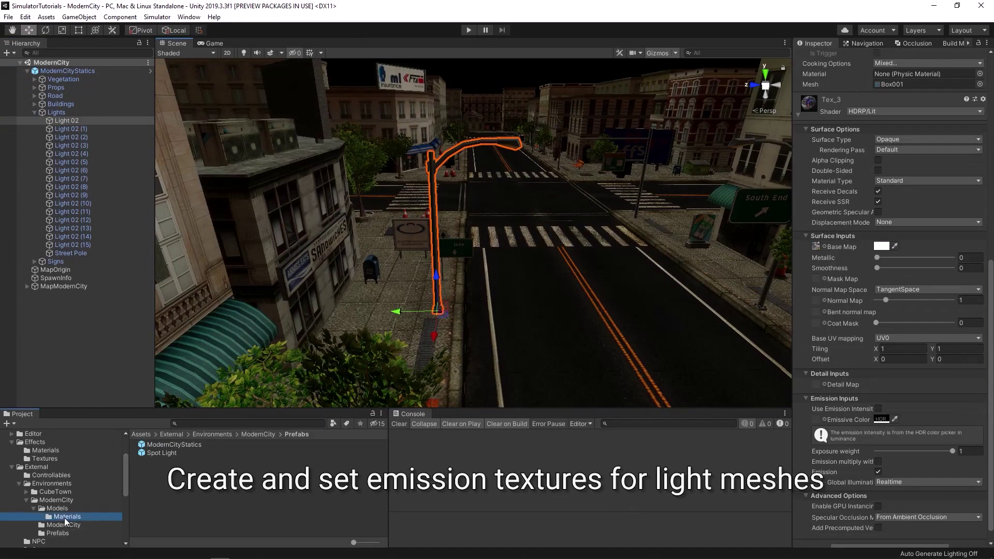
drag(169, 494, 817, 421)
mouse_move(324, 550)
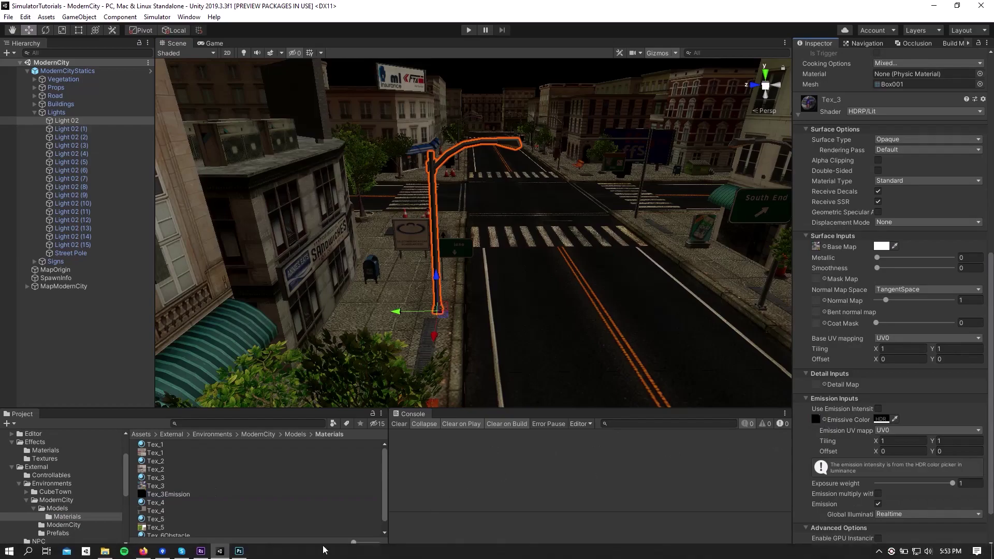
click(239, 552)
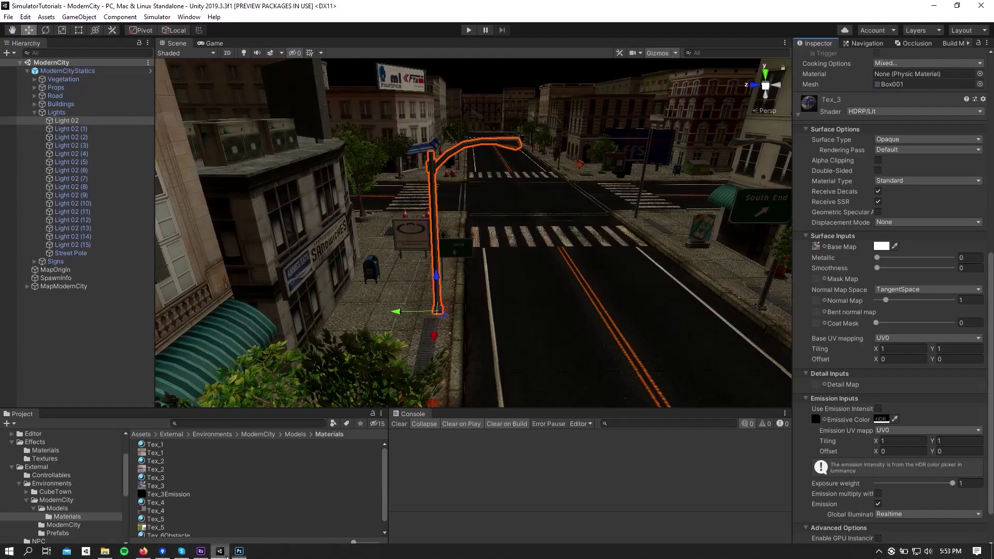
Add the Time Of Day Light component to all sixteen Light 02 street lamps.
click(222, 554)
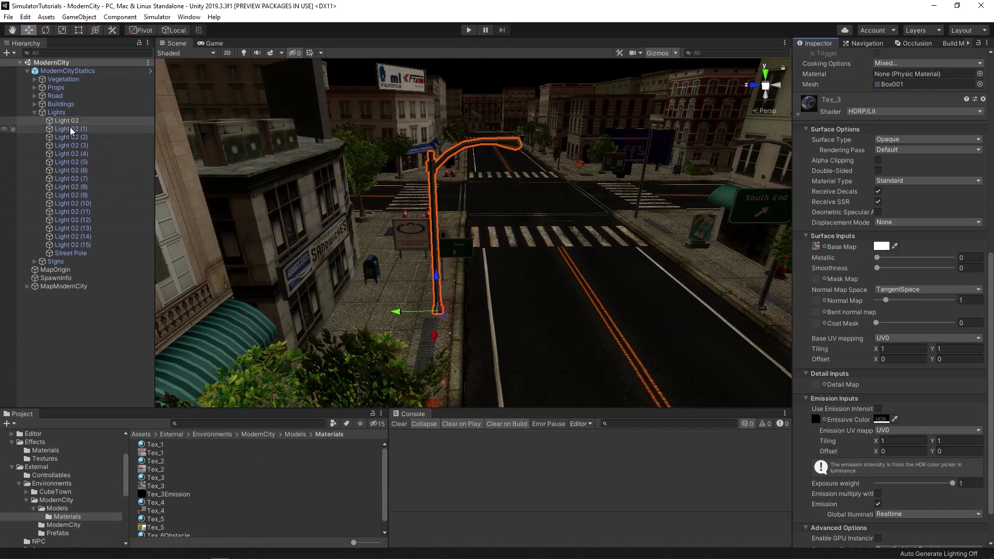
shift+click(82, 246)
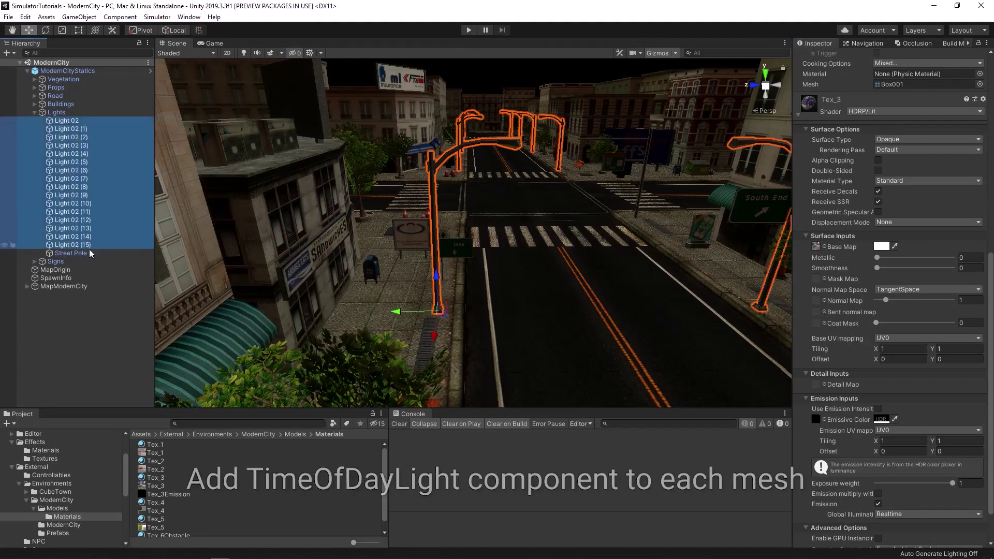
scroll(866, 450, down, 3)
click(857, 537)
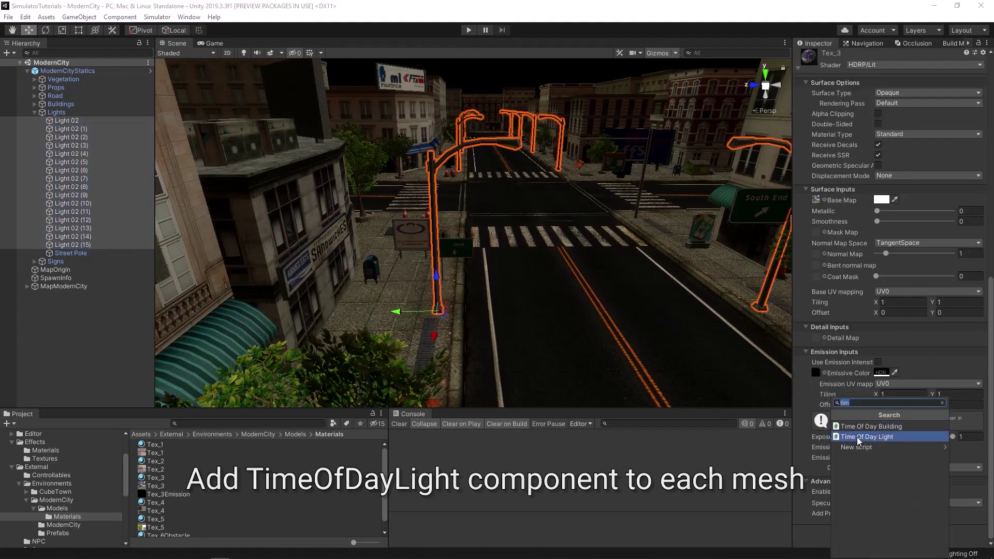
click(856, 437)
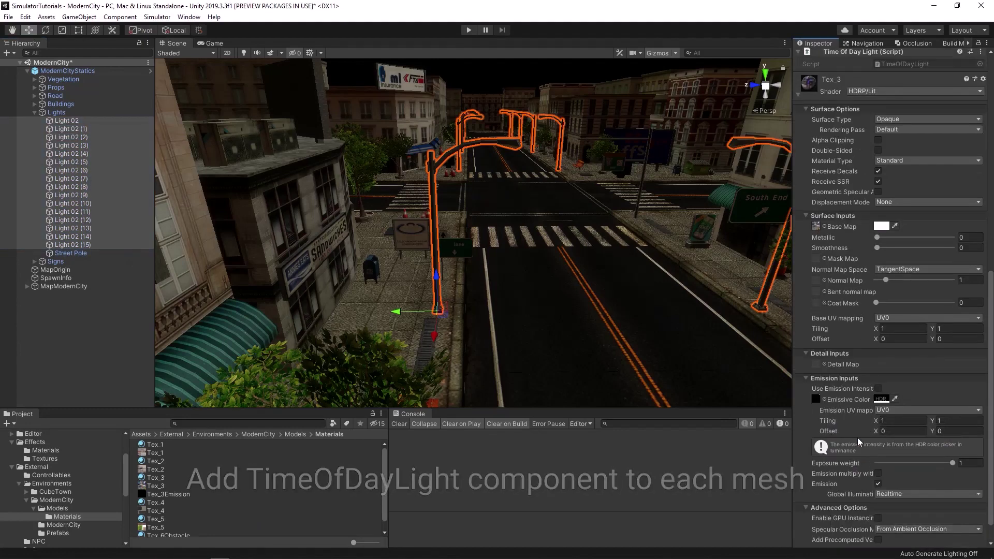
Place a Spot Light prefab as a child under each Light 02 lamp, (0) through (15).
click(65, 120)
click(57, 534)
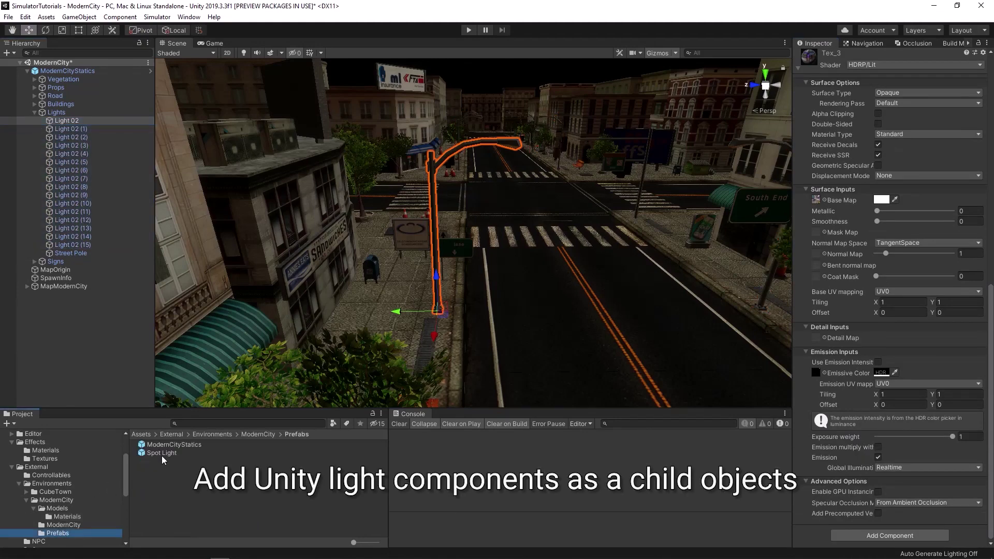
drag(162, 456, 86, 189)
drag(75, 125, 84, 137)
drag(162, 453, 73, 170)
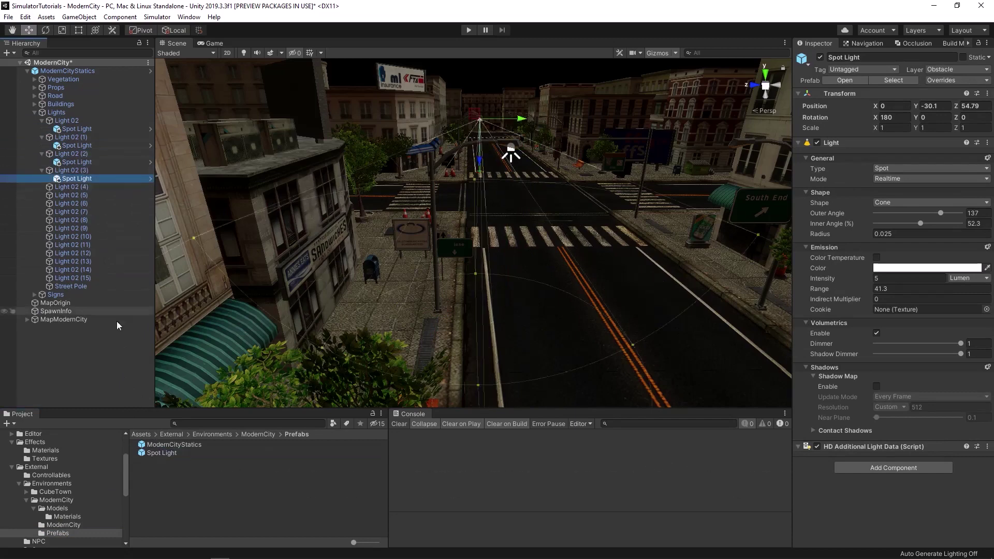
drag(89, 222, 75, 187)
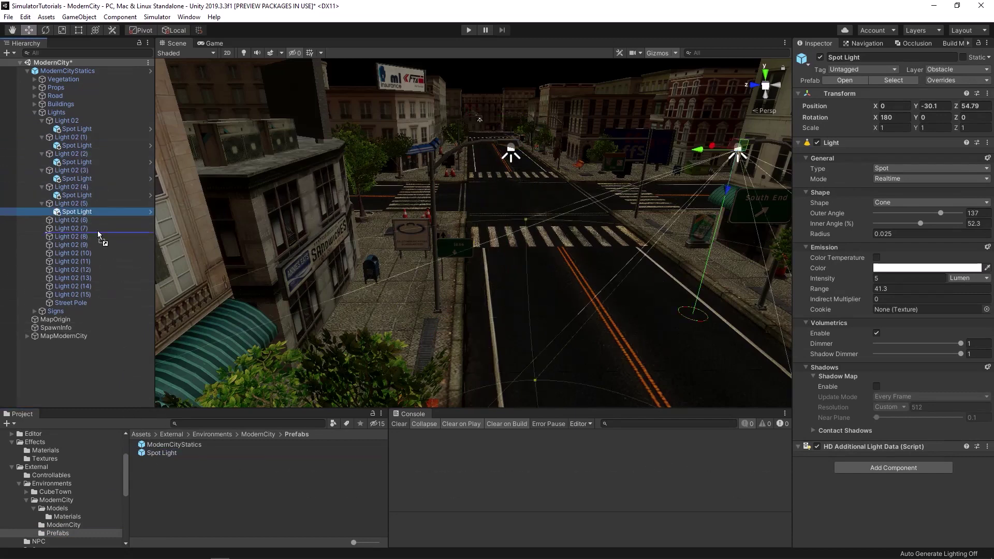
mouse_move(99, 234)
mouse_down()
mouse_move(72, 220)
mouse_move(99, 238)
mouse_up()
drag(162, 453, 97, 271)
drag(162, 453, 98, 309)
drag(162, 453, 98, 320)
drag(162, 453, 95, 365)
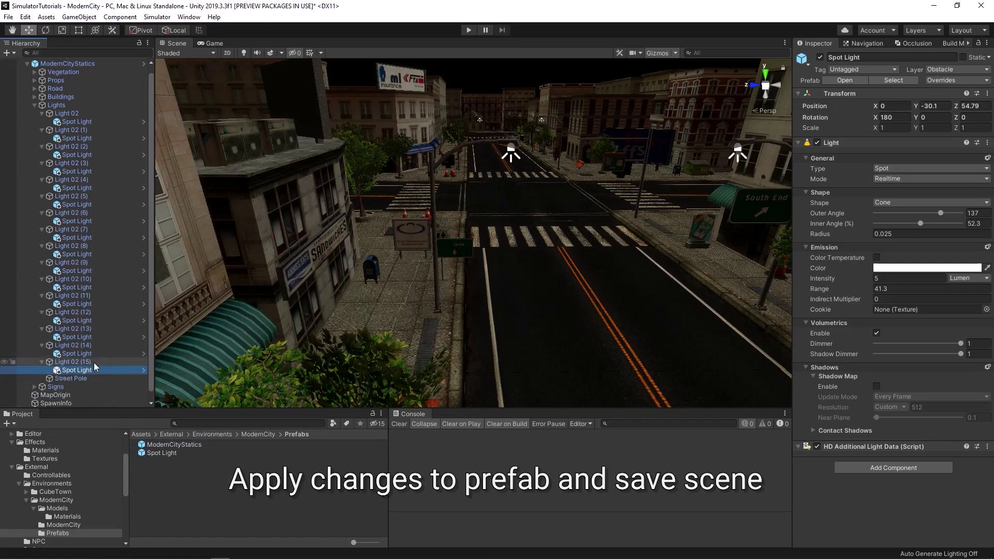
Apply all overrides to the ModernCityStatics prefab, then save and enter play mode.
click(68, 64)
click(922, 81)
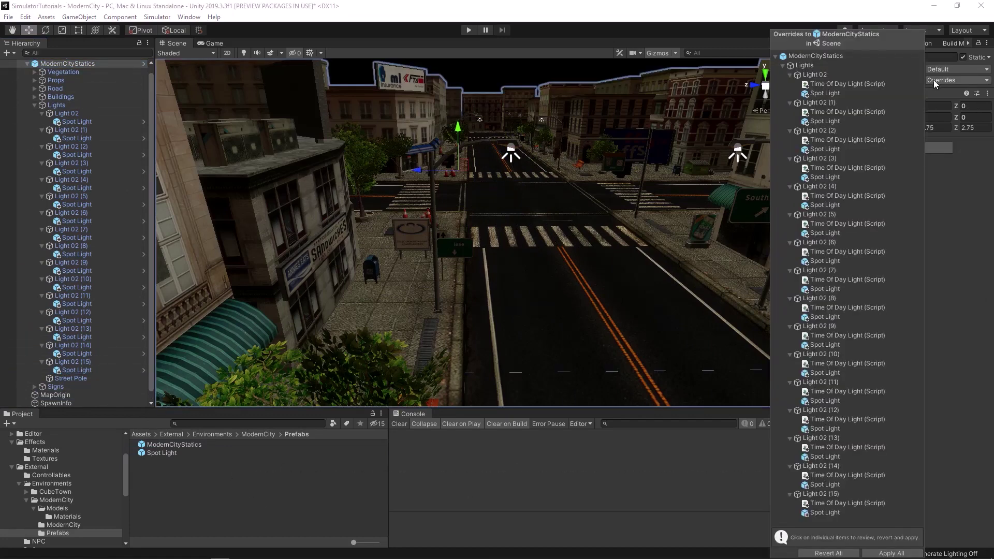
click(892, 552)
click(28, 71)
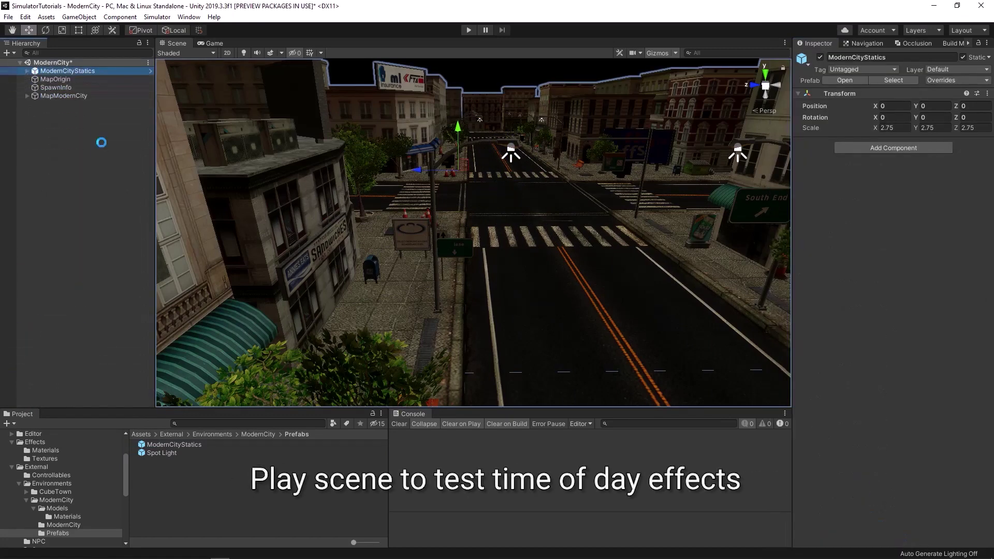
key(ctrl+p)
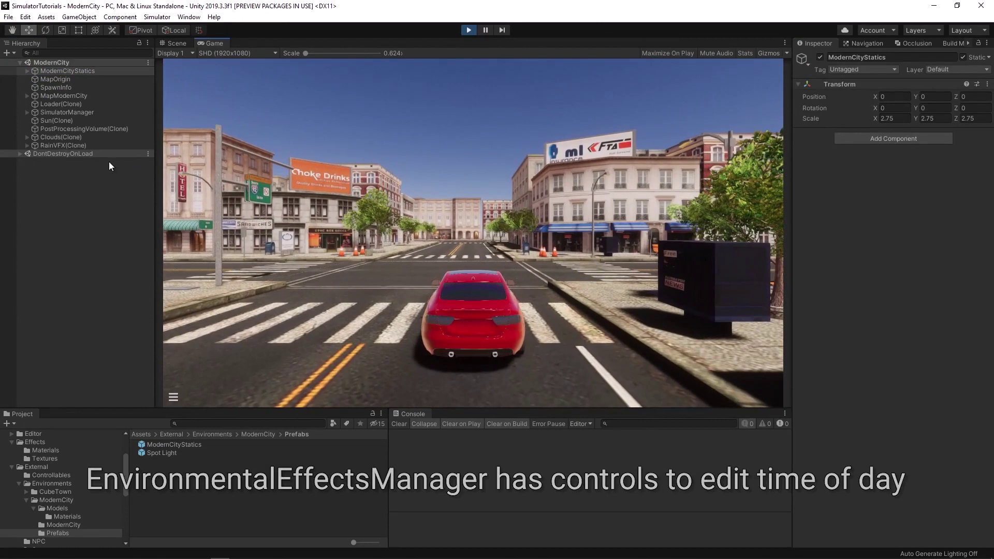
Drag EnvironmentEffectsManager(Clone)'s Current Time Of Day to about 21 and look at the lit street.
click(27, 112)
click(34, 121)
click(77, 178)
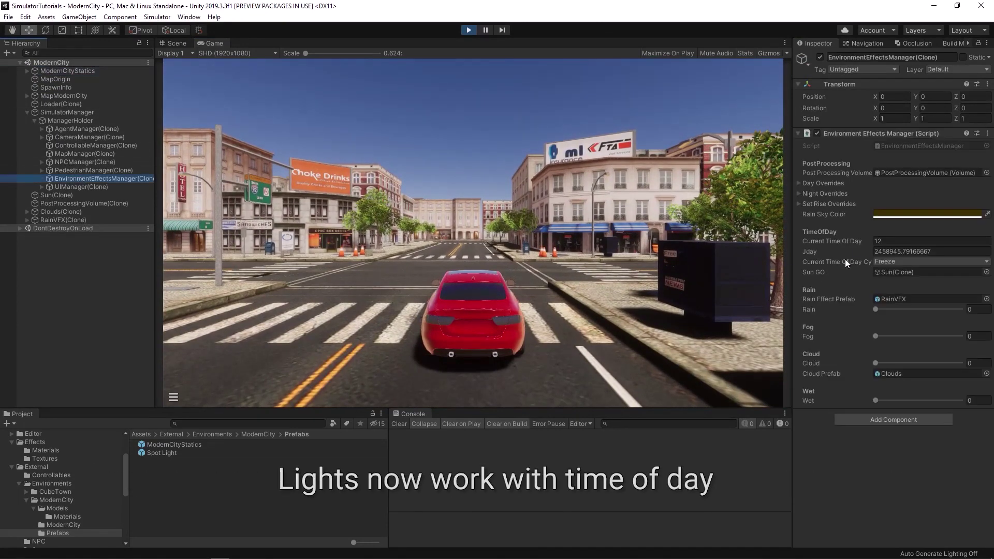
drag(847, 242, 442, 293)
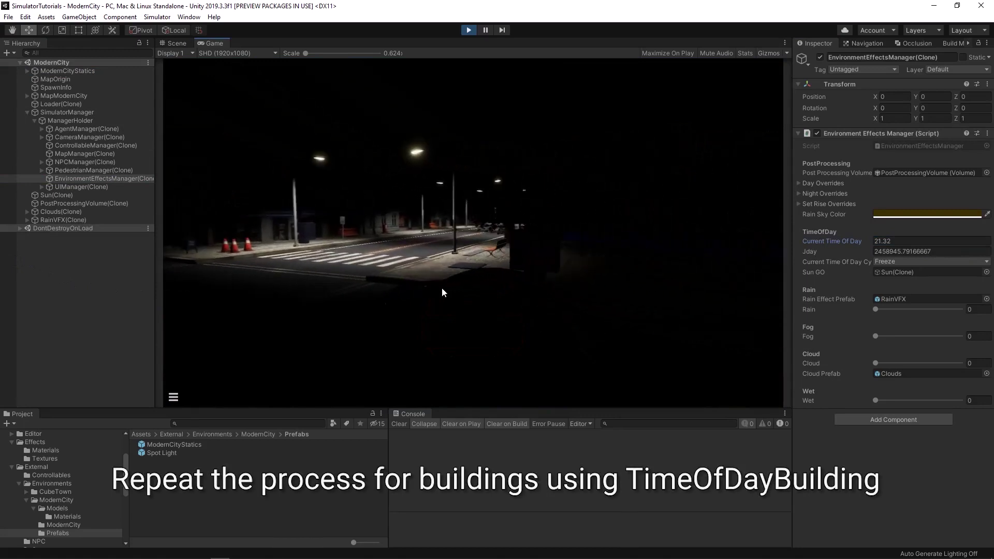
right_drag(443, 293, 257, 309)
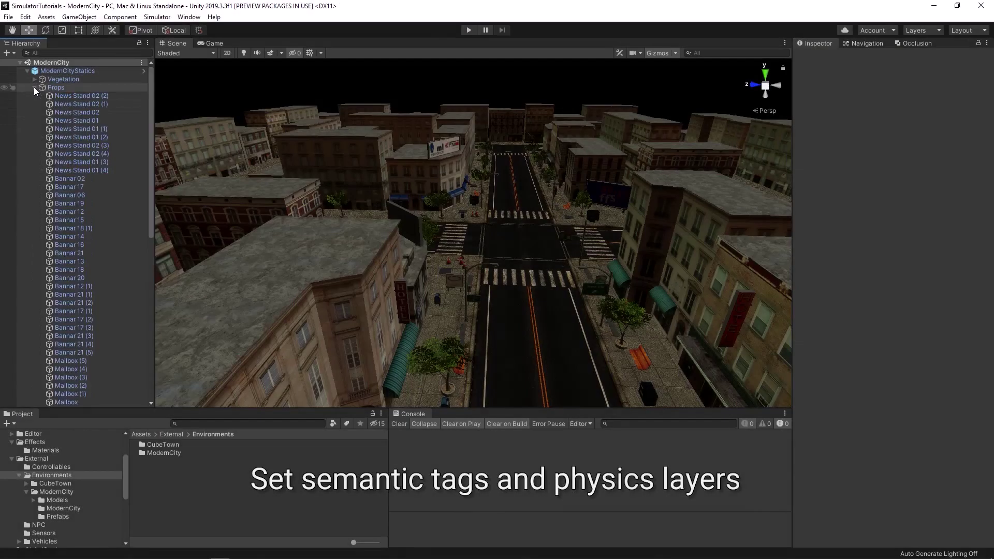
Tag Vegetation as Vegetation and put it and its children on the Obstacle layer.
click(34, 87)
click(35, 97)
click(37, 97)
click(56, 80)
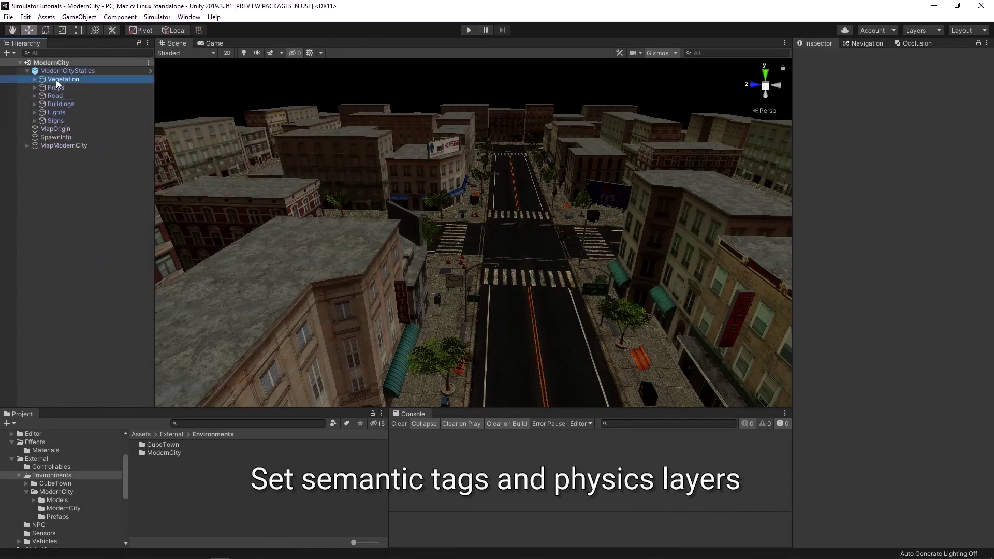
click(863, 69)
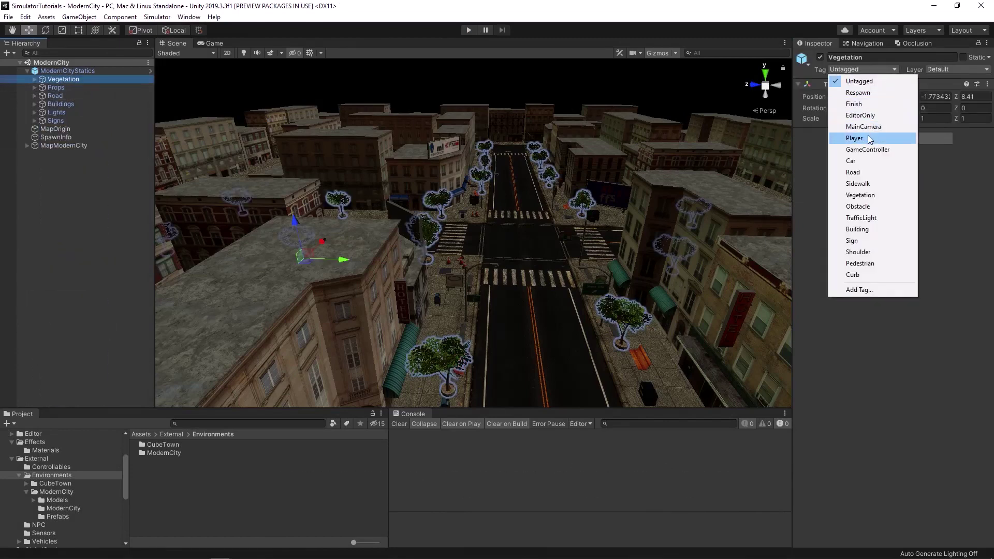
click(861, 195)
click(934, 70)
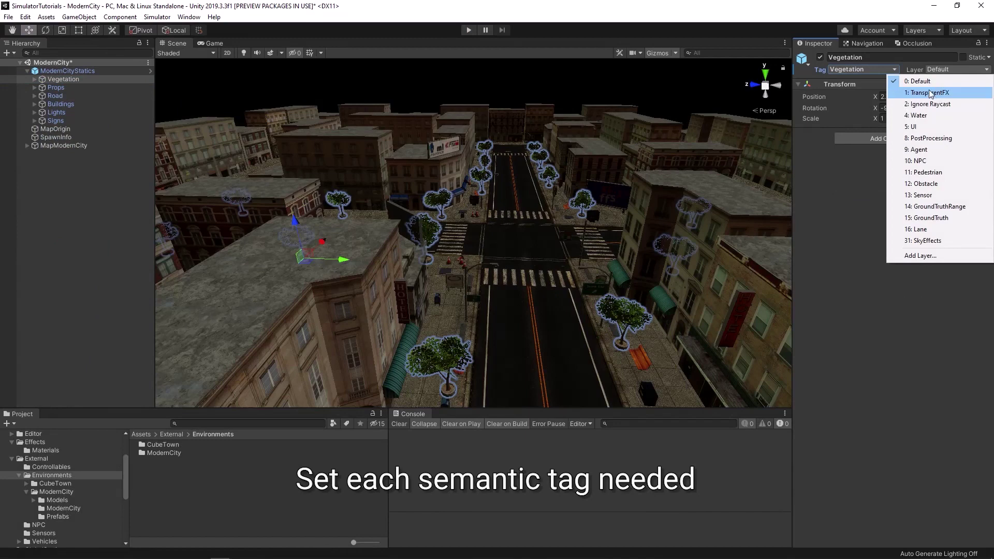
click(911, 183)
click(460, 306)
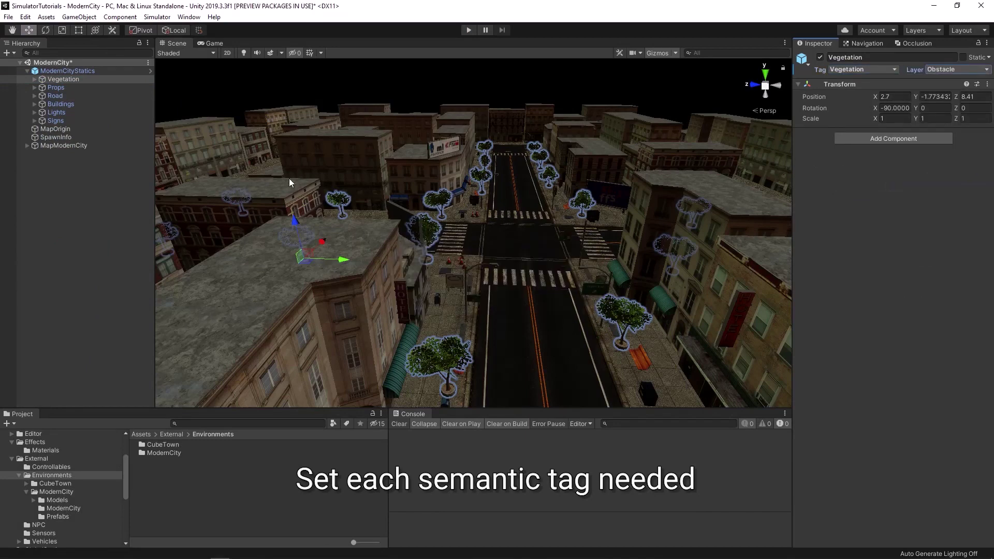
Tag Props as Obstacle and move it and its children to the Obstacle layer.
click(72, 88)
click(840, 71)
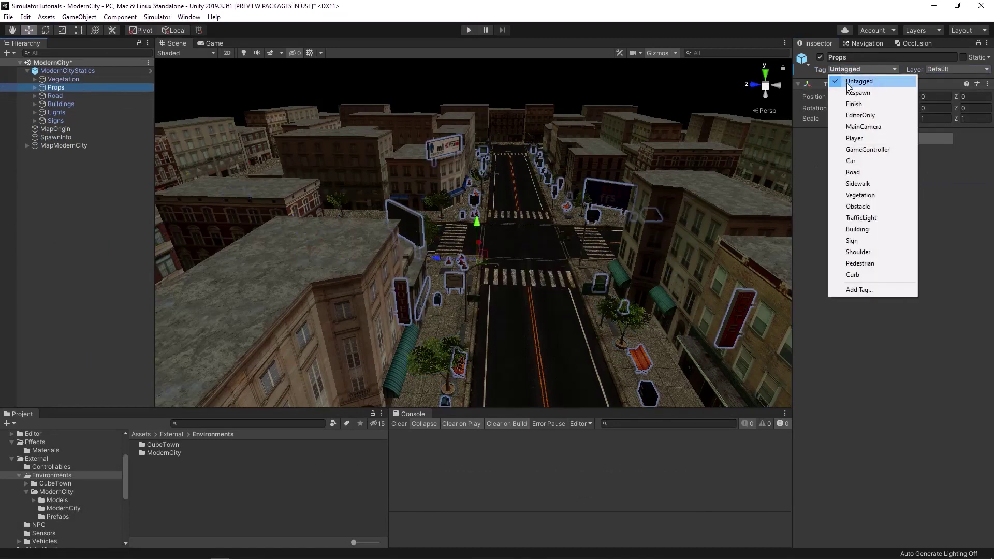
click(869, 206)
click(952, 70)
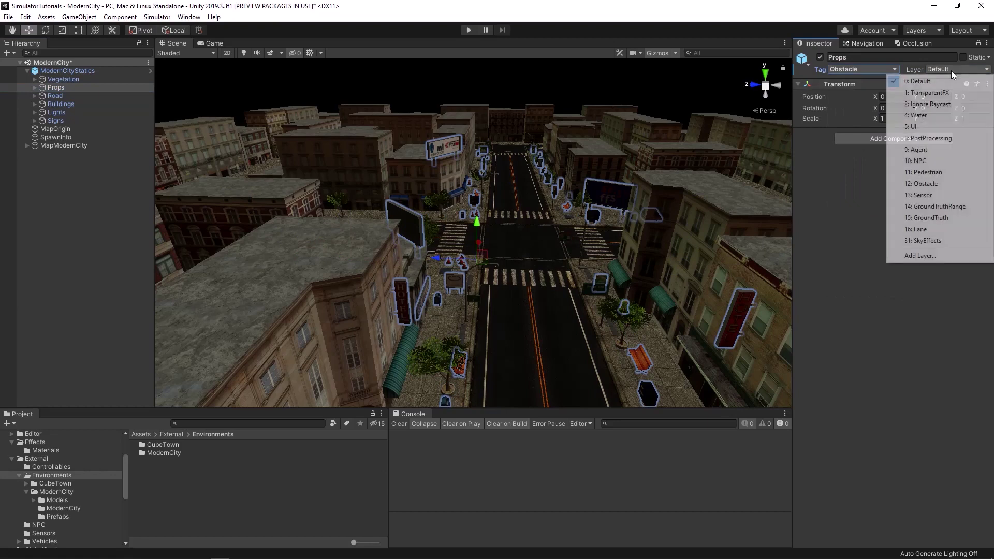
click(933, 184)
click(457, 305)
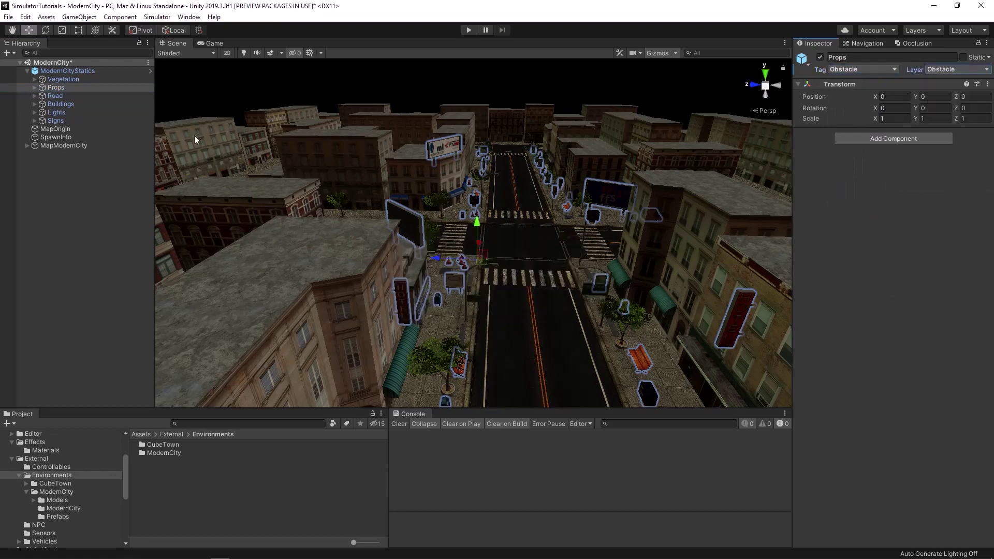
Tag Road as Road and keep it and its children on the Default layer.
click(65, 96)
click(846, 70)
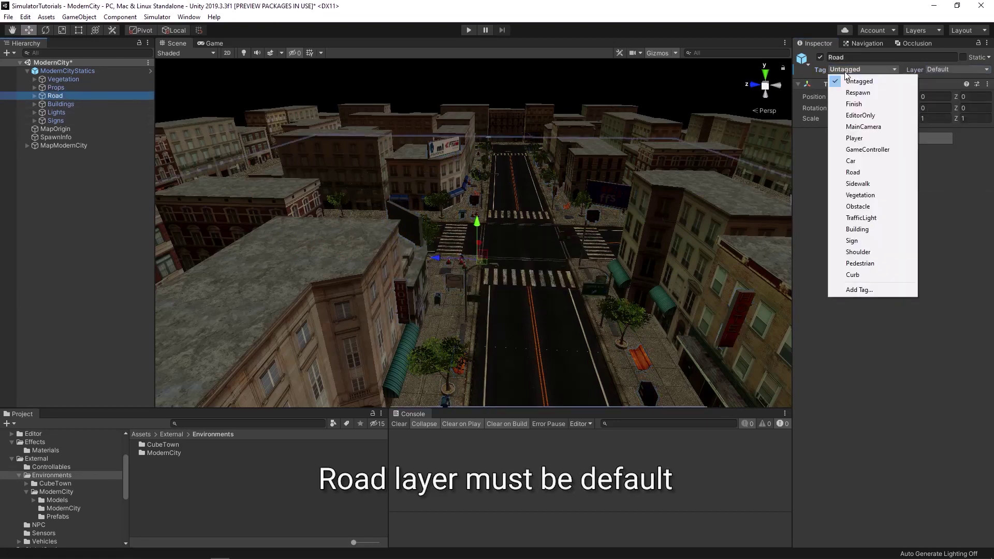
click(853, 172)
click(931, 71)
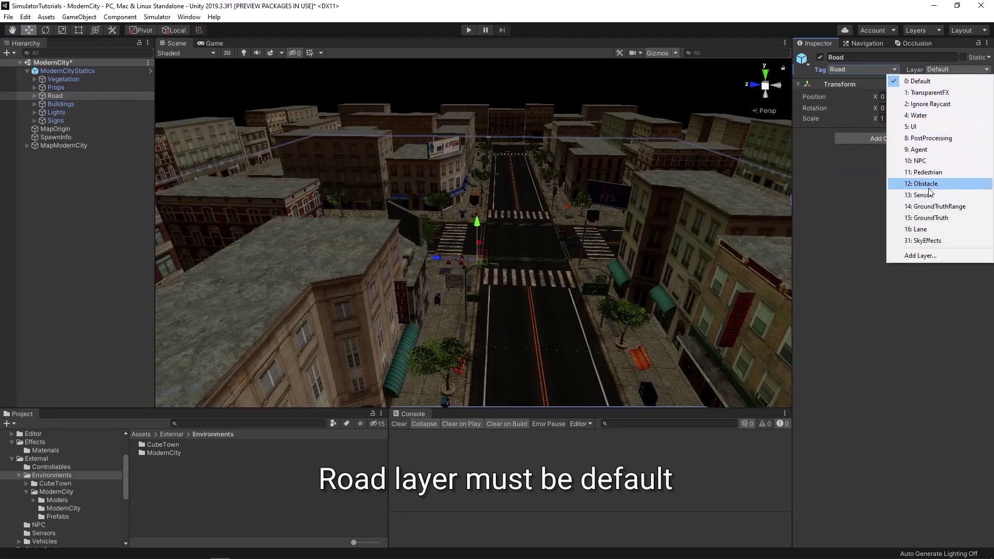
click(931, 82)
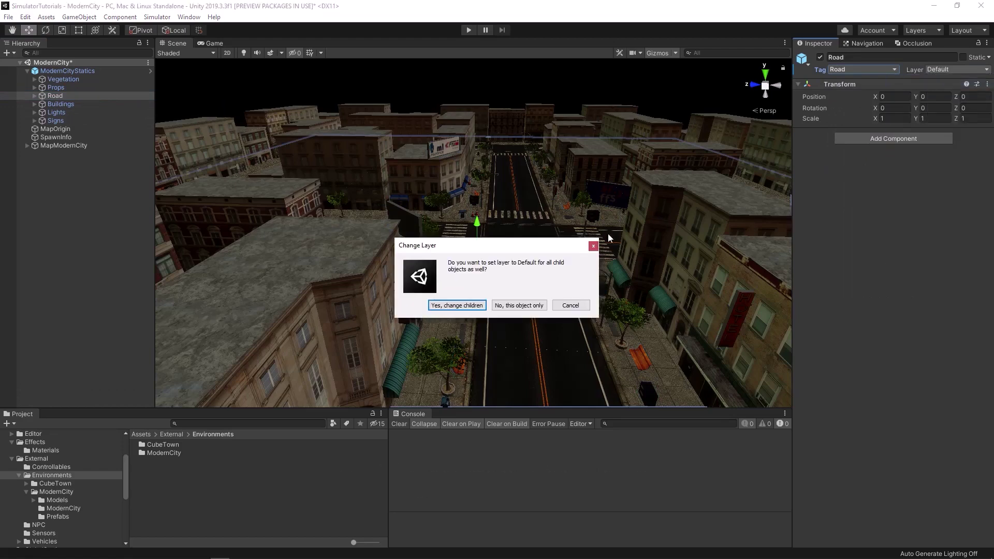
click(457, 305)
Tag Buildings as Building and move it and its children to the Obstacle layer.
click(61, 104)
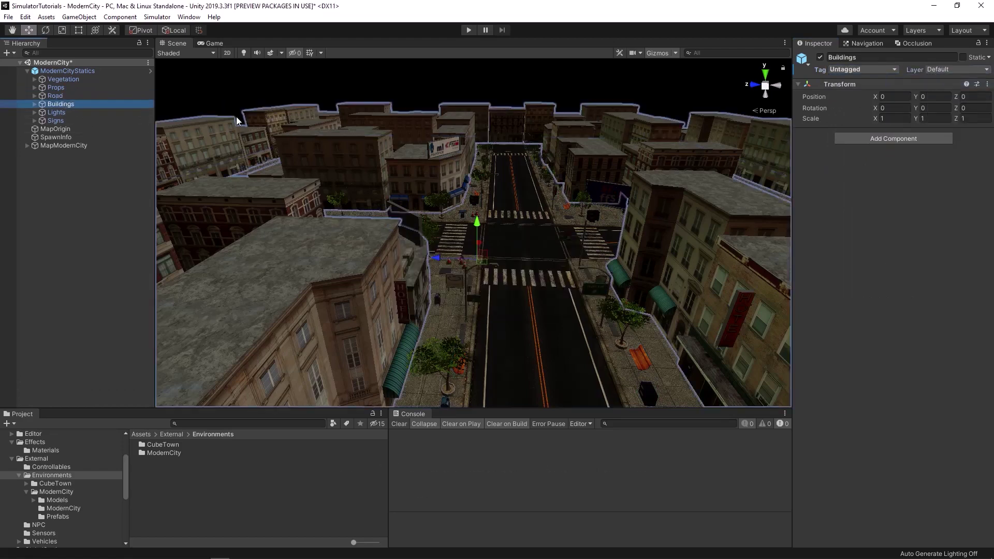
click(862, 72)
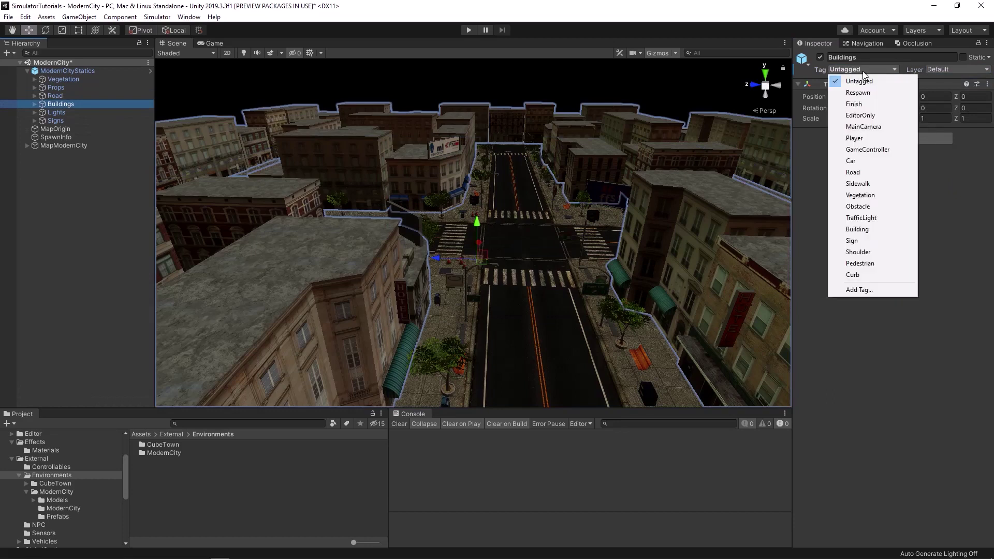
click(861, 230)
click(935, 70)
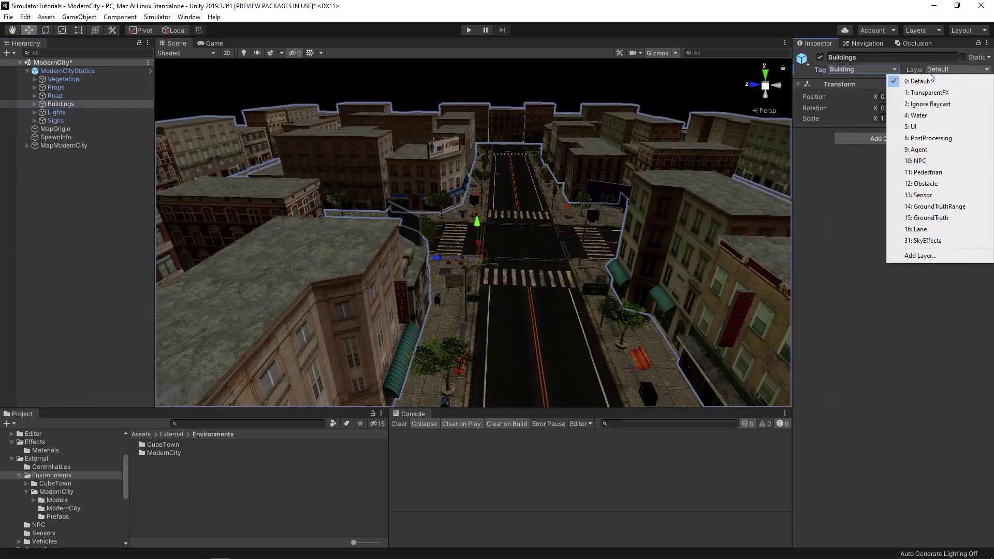
click(931, 185)
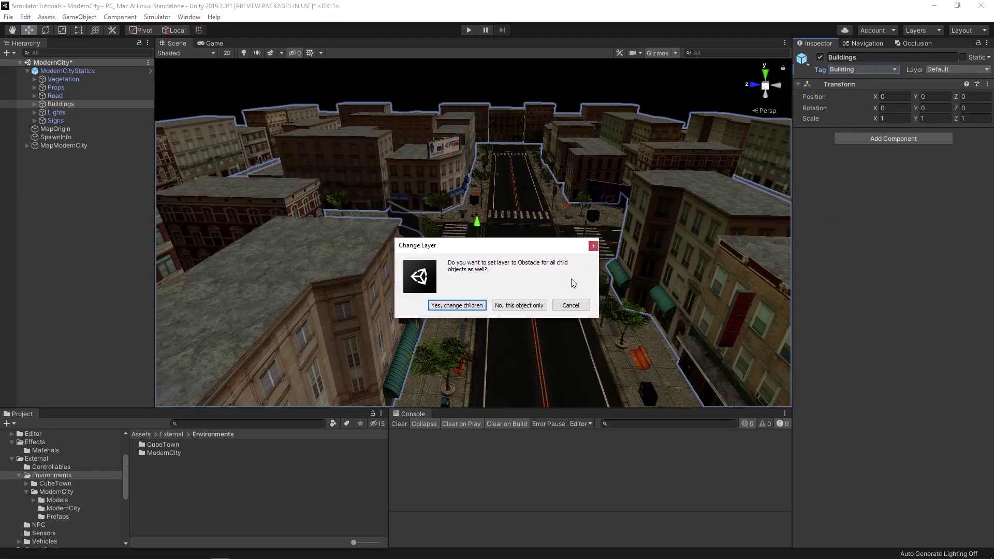
click(458, 305)
Tag Lights as Obstacle and move it and its children to the Obstacle layer.
click(56, 112)
click(858, 70)
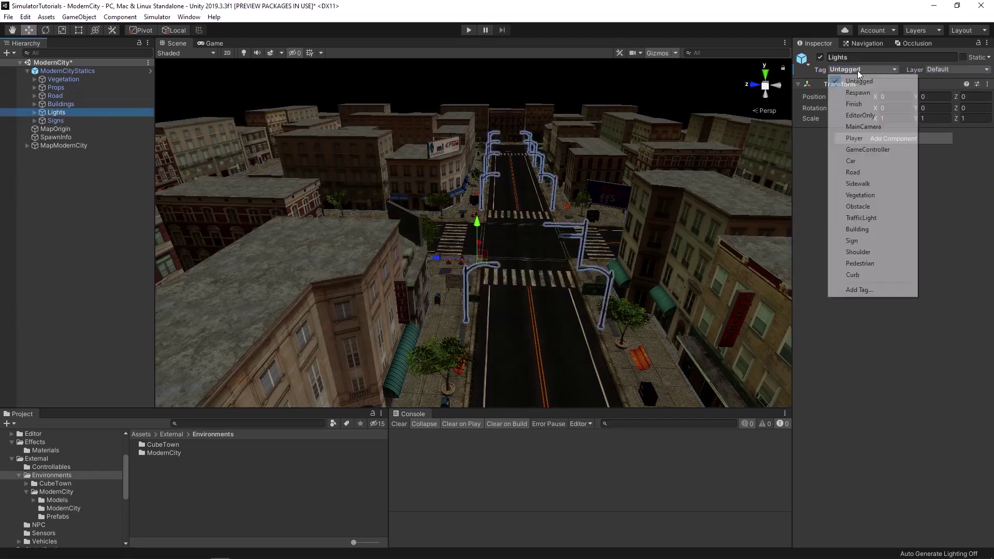
click(858, 206)
click(935, 69)
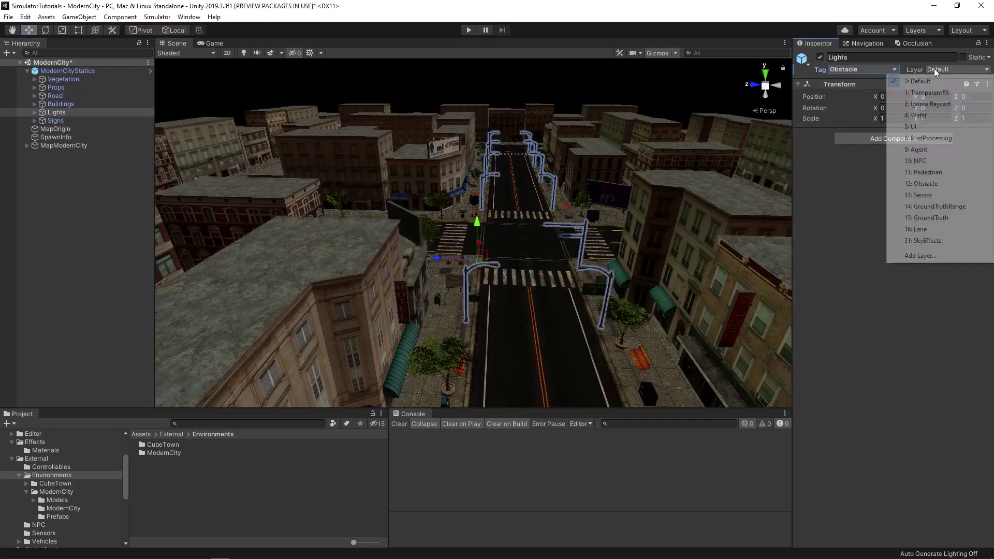
click(920, 184)
click(463, 307)
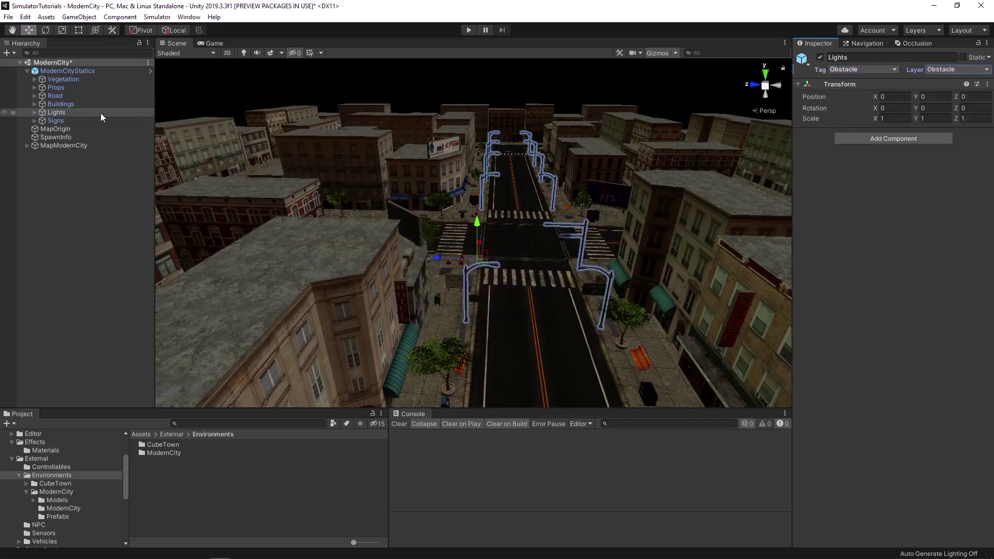
Tag Signs as Sign and move it and its children to the Obstacle layer.
click(52, 121)
click(860, 69)
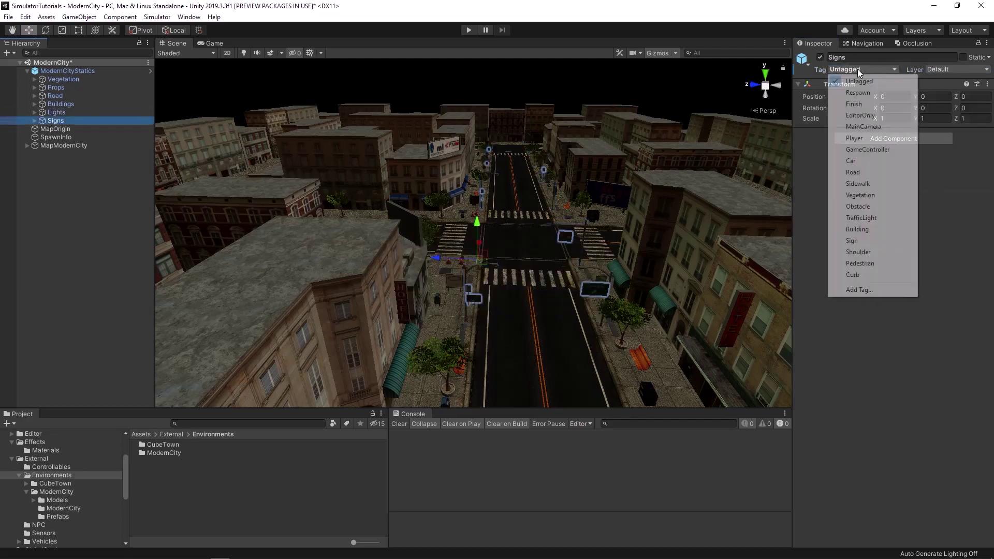
click(854, 241)
click(943, 72)
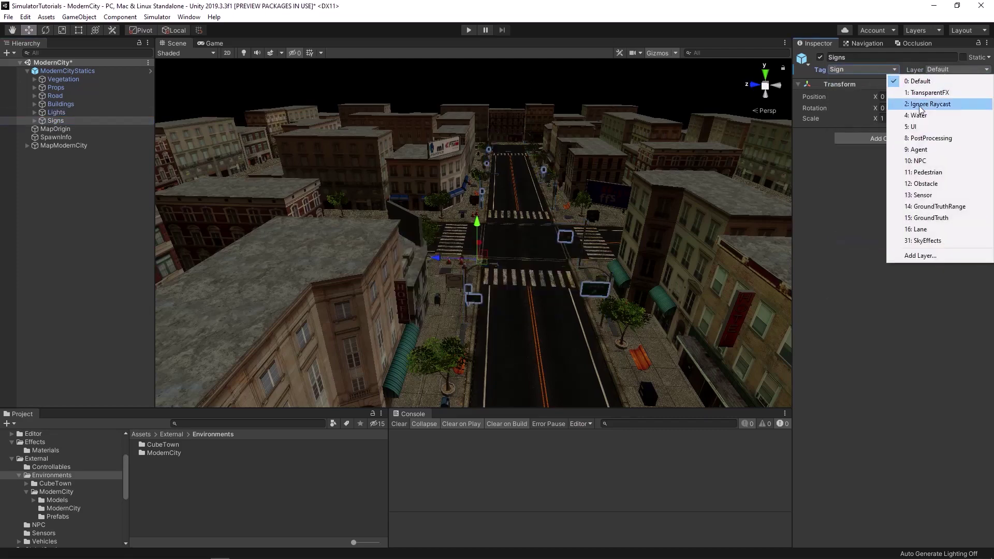
click(927, 184)
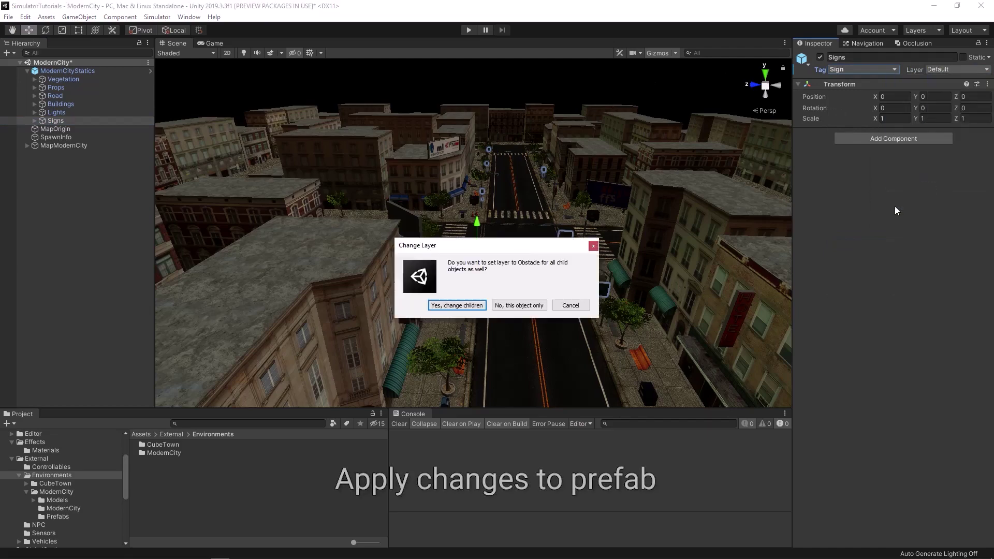
click(462, 306)
Apply all overrides to the ModernCityStatics prefab.
click(60, 72)
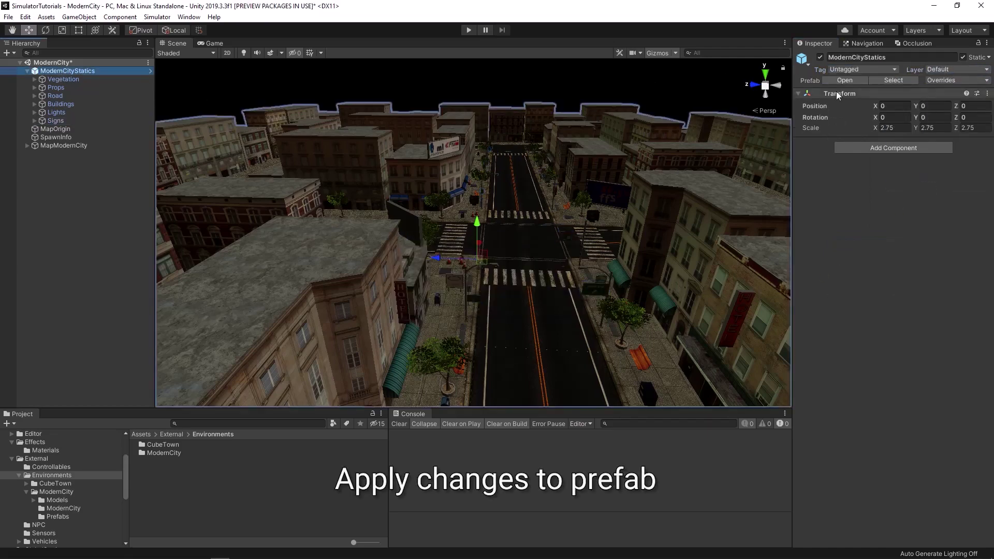
click(940, 81)
click(892, 554)
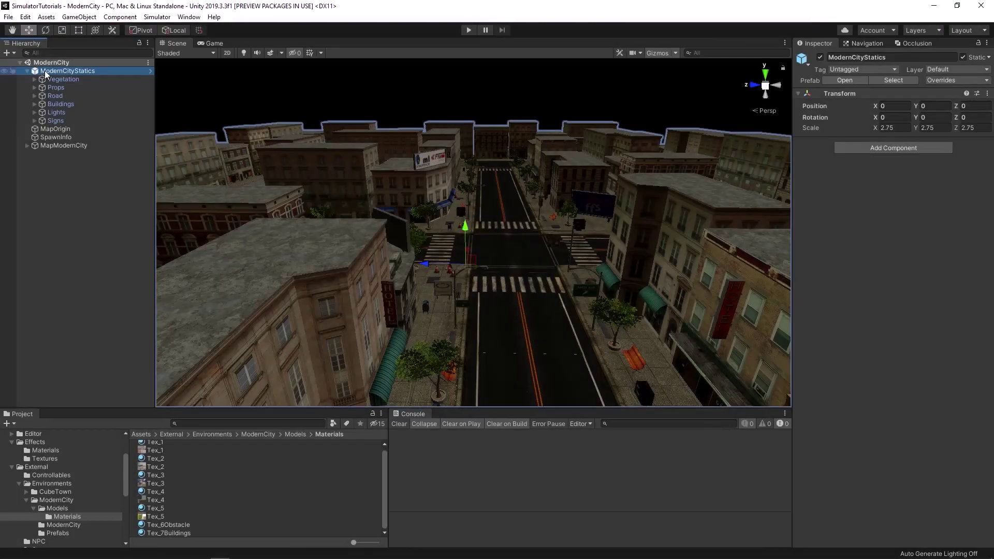
click(35, 96)
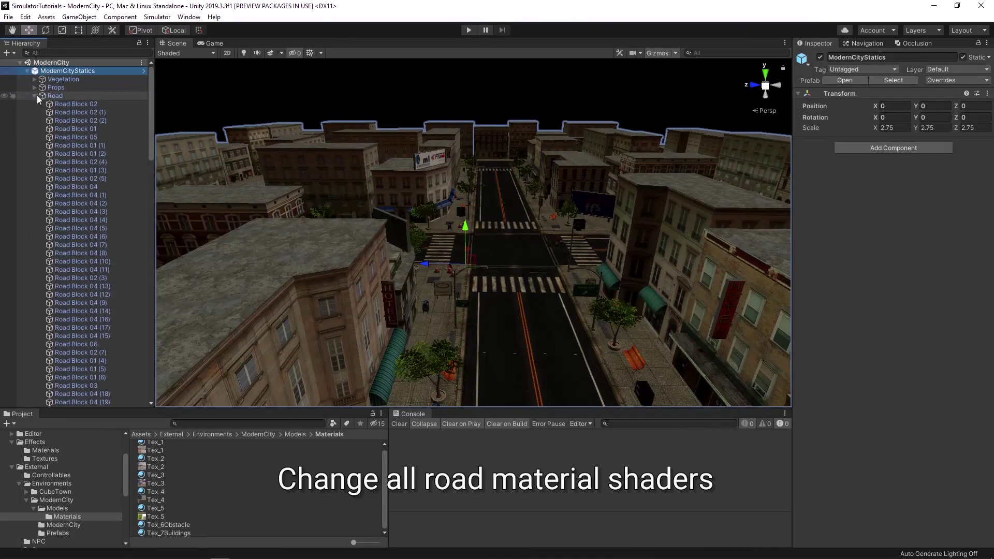
Set Road Block 02's Tex_4 material shader to Shader Graphs > EnvironmentSimulation.
click(60, 105)
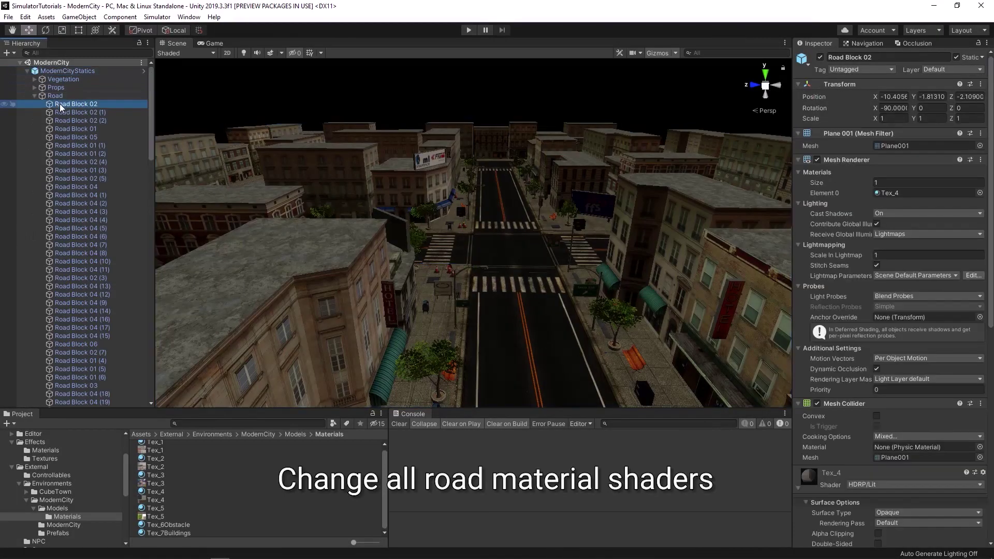
click(883, 192)
click(146, 494)
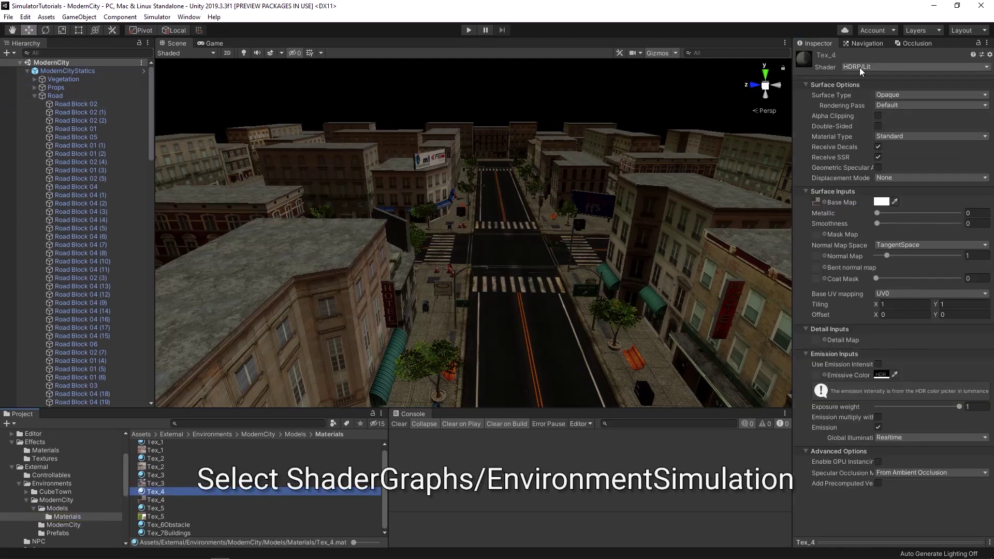
click(860, 67)
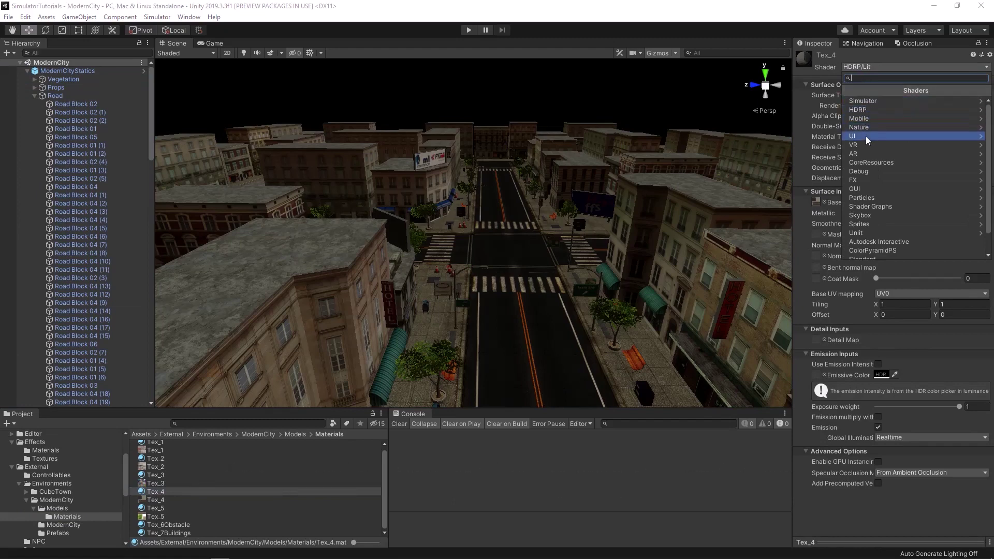
click(876, 207)
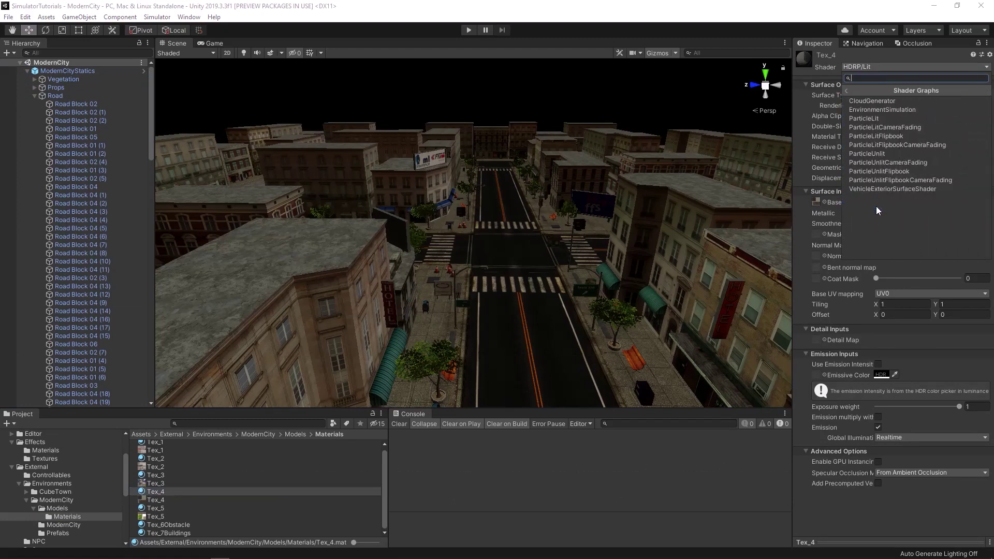
click(880, 110)
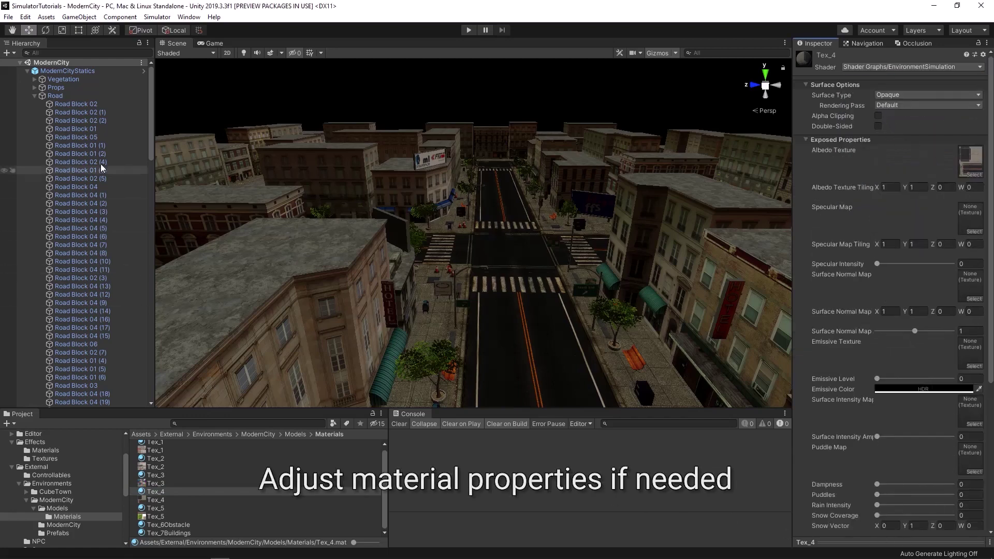
click(73, 104)
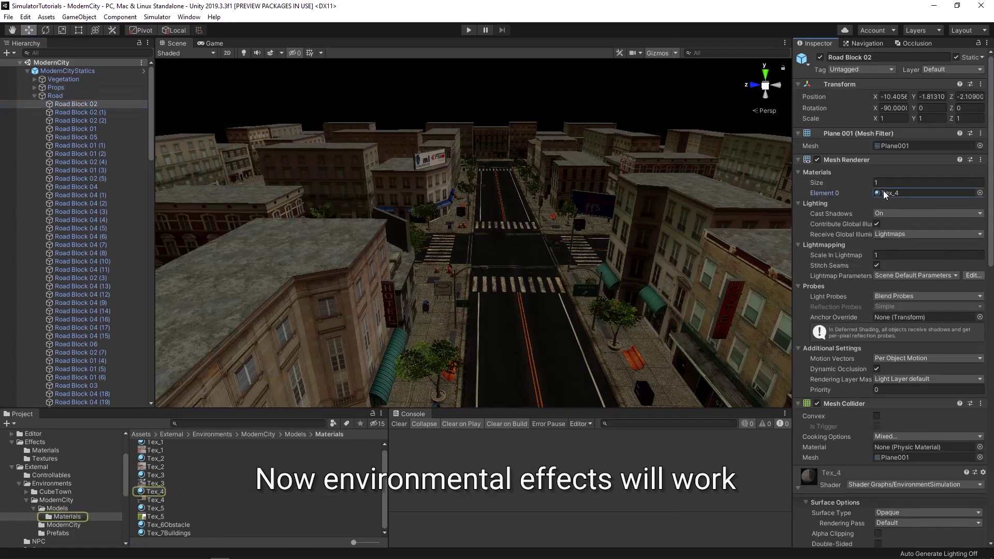
Replace Road Block 02 (1)'s existing Mesh Collider with a new Mesh Collider.
click(89, 112)
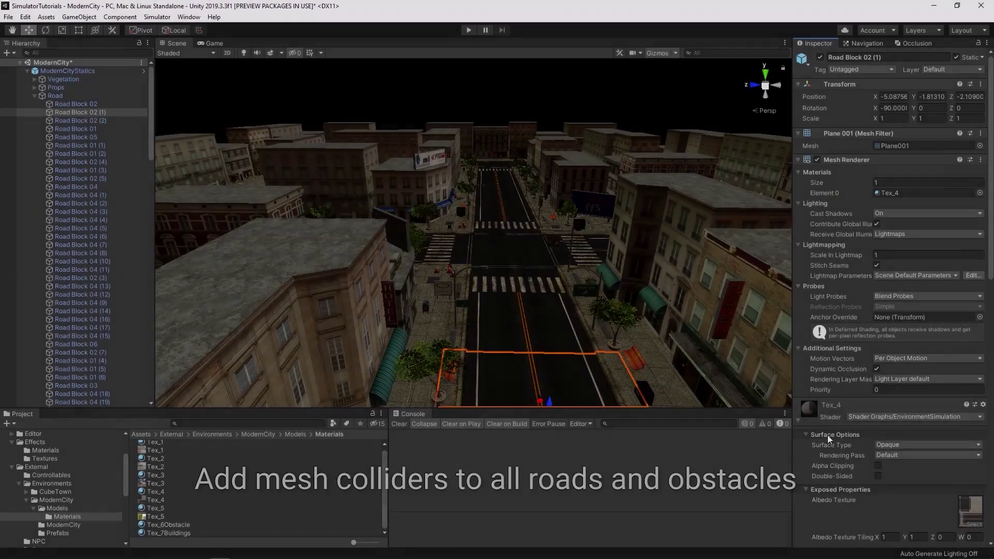
right_click(850, 403)
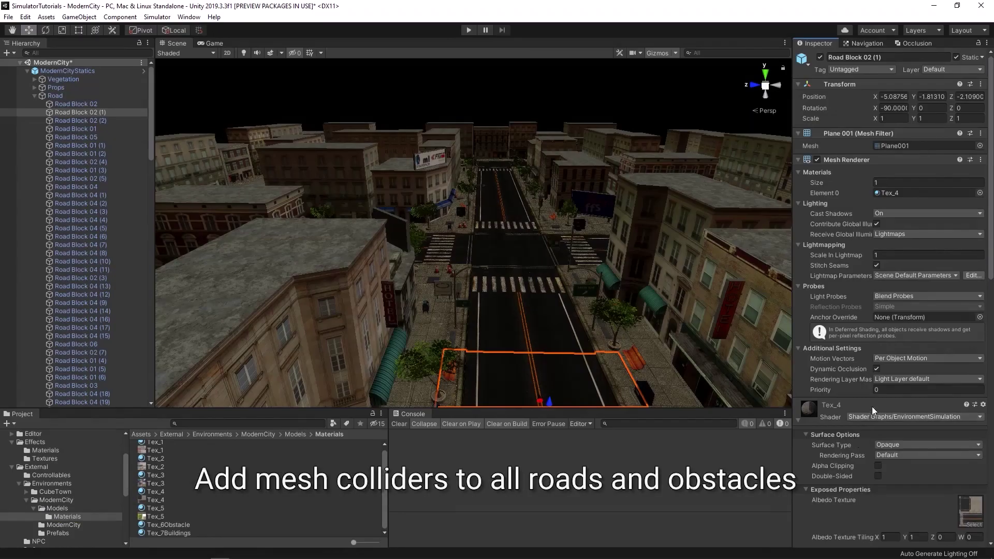
click(872, 406)
click(884, 441)
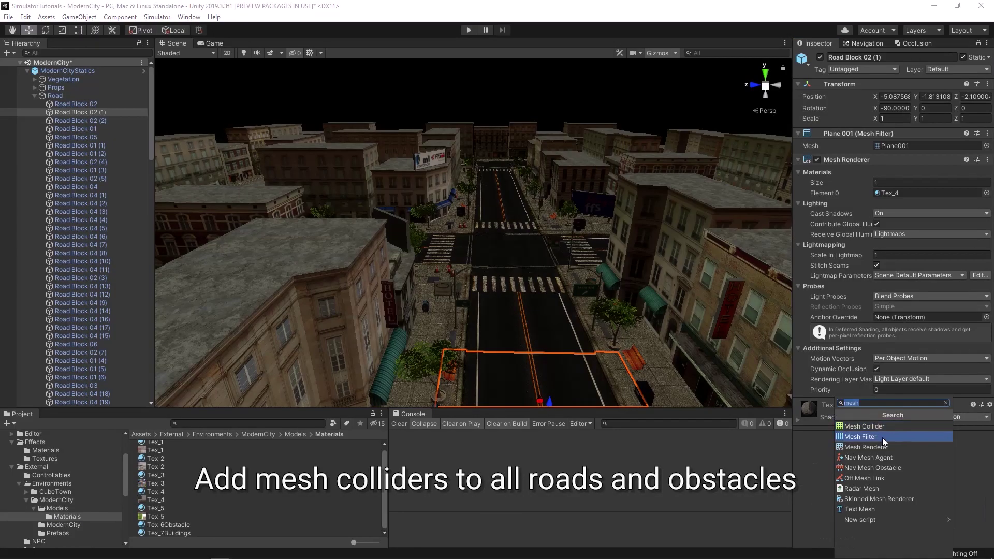
click(871, 428)
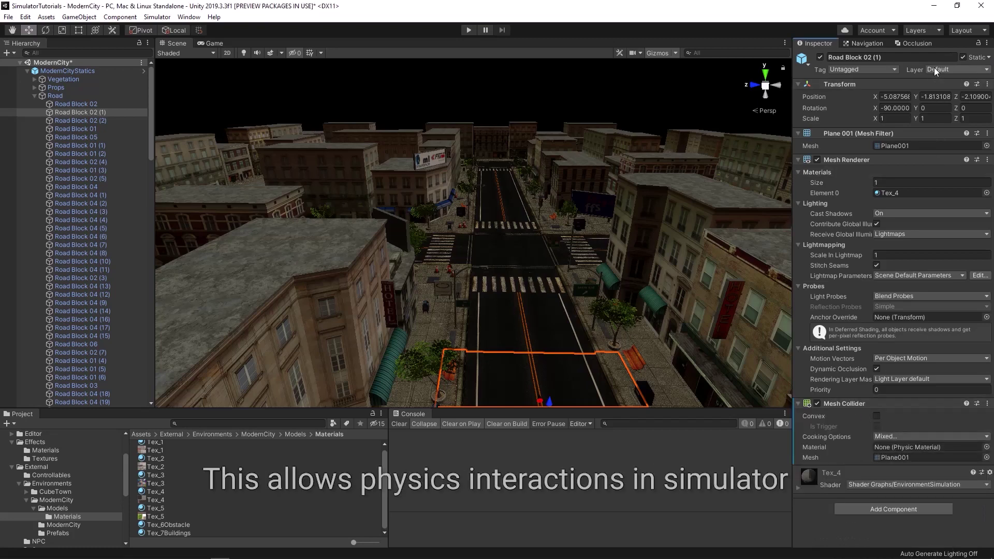
Apply the collider override to the ModernCityStatics prefab.
click(72, 73)
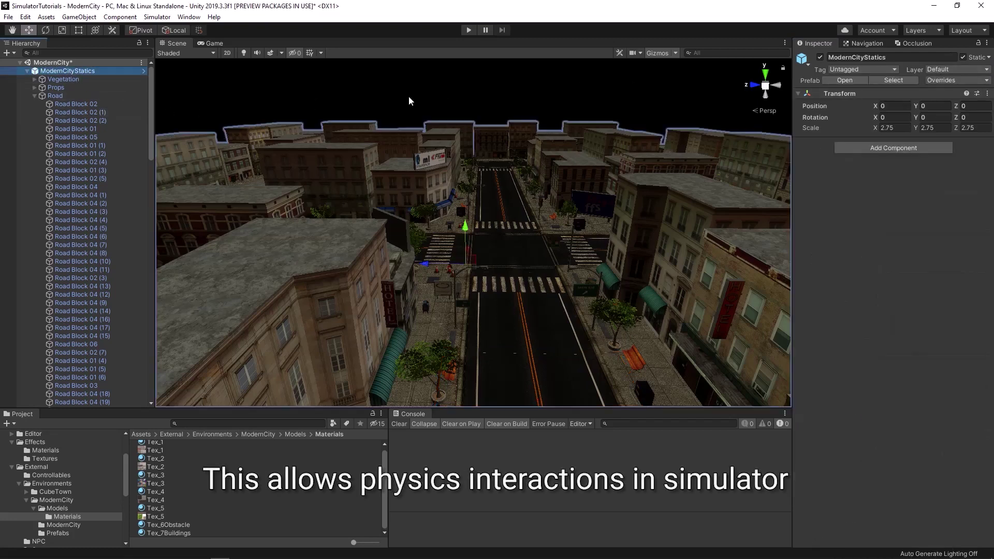
click(942, 79)
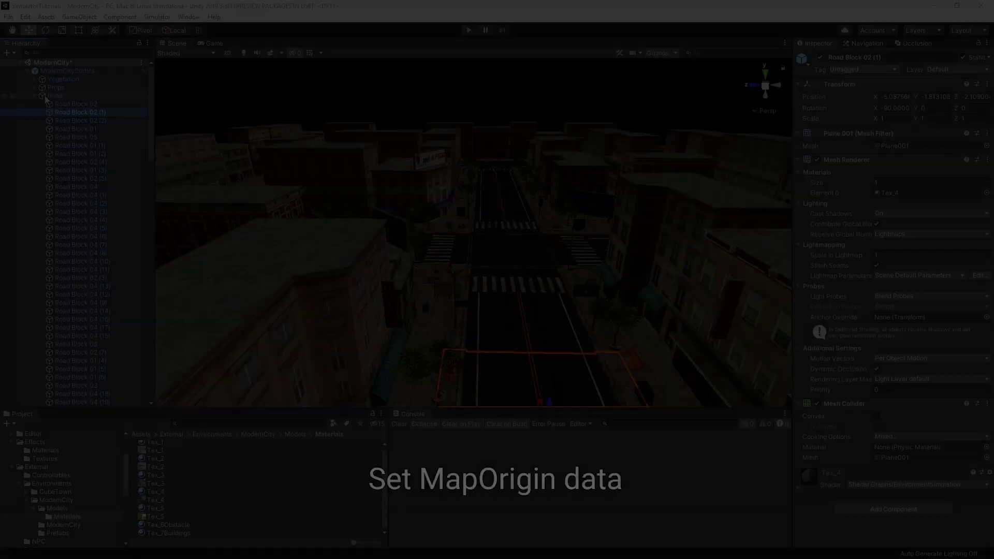
click(35, 96)
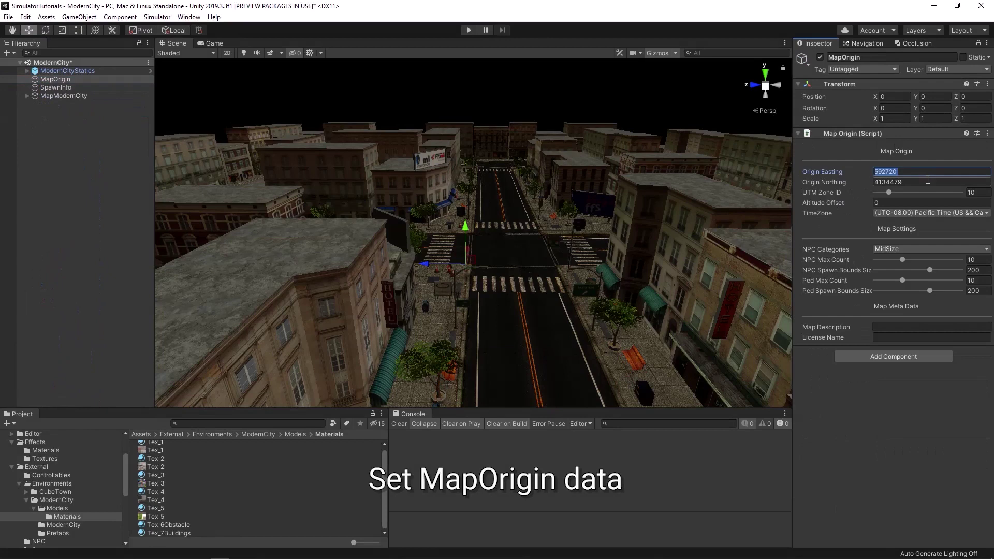
Keep MapOrigin on Pacific Time, limit NPC categories to LightTruck, and describe the map as 'ModernCity'.
click(930, 182)
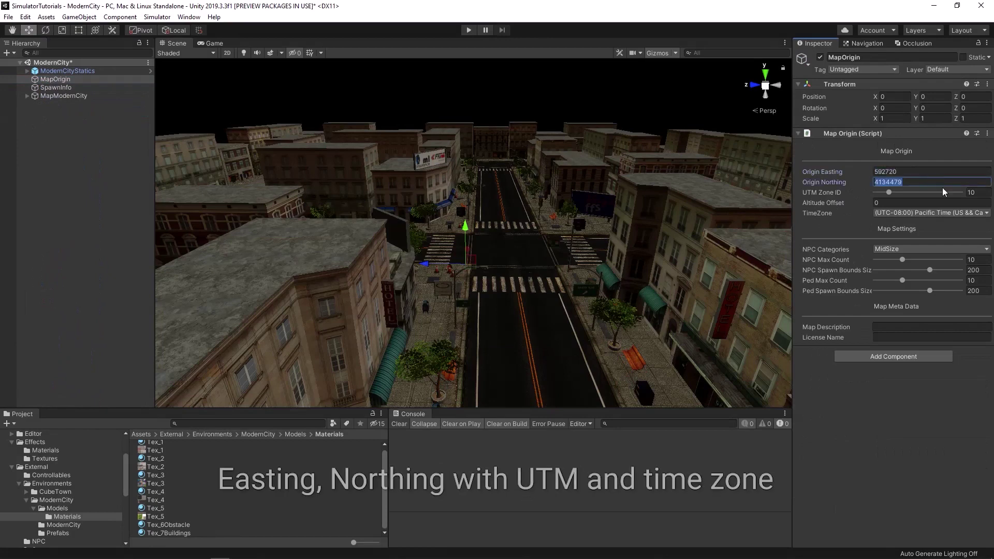
click(976, 215)
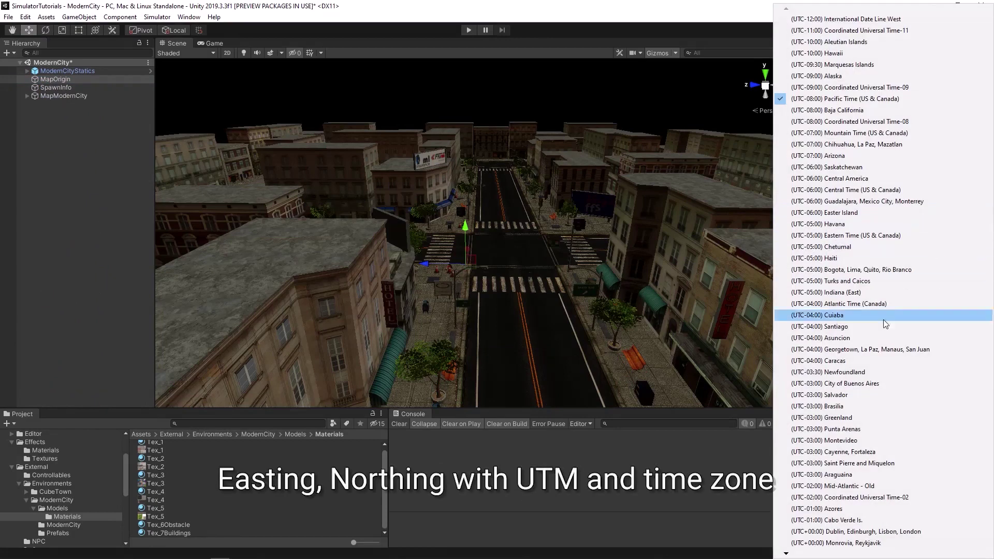
click(854, 102)
click(904, 249)
click(905, 274)
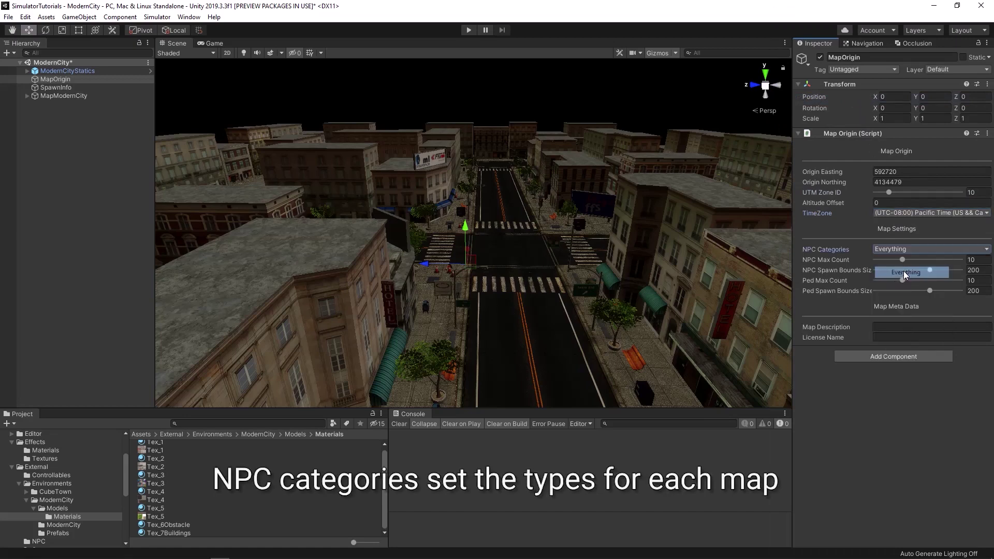
click(901, 249)
click(903, 261)
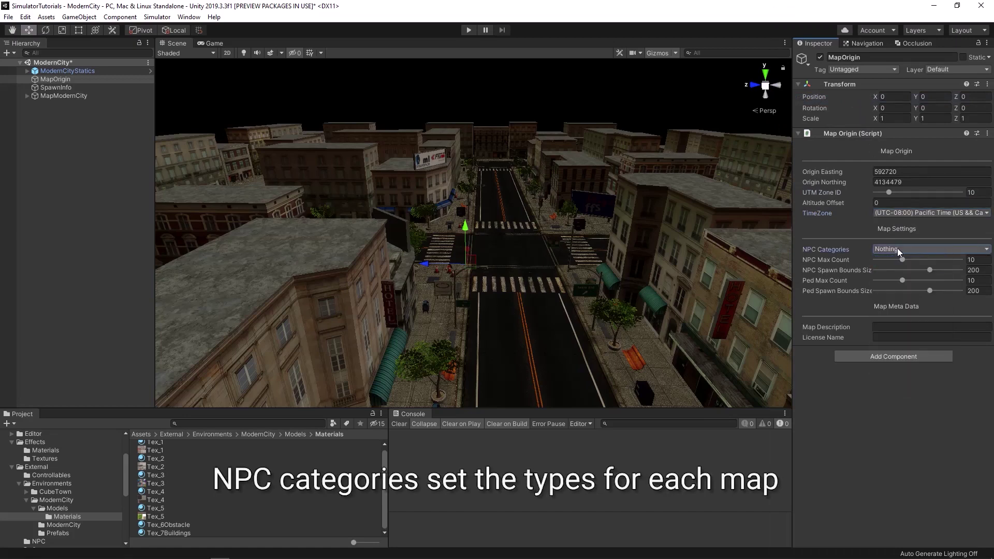
click(898, 250)
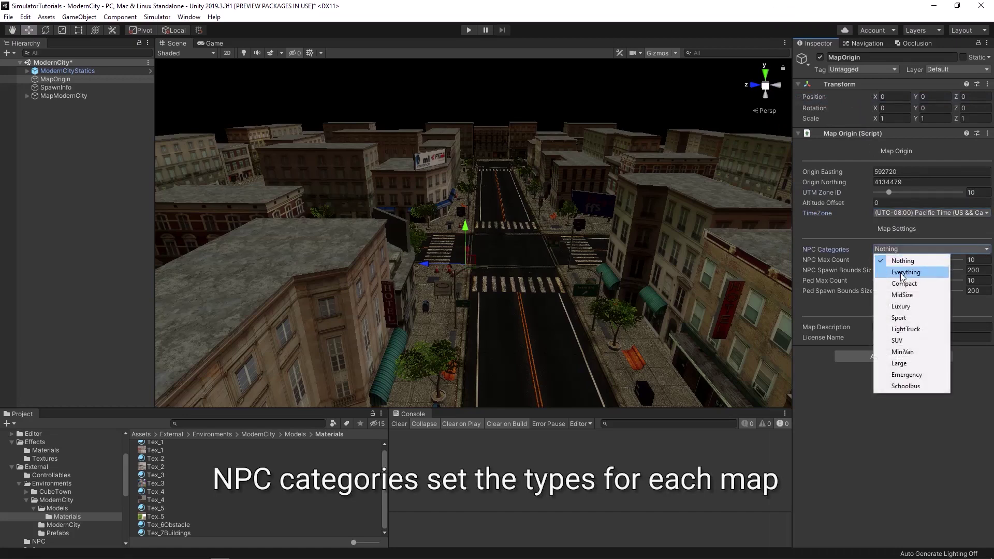
click(907, 331)
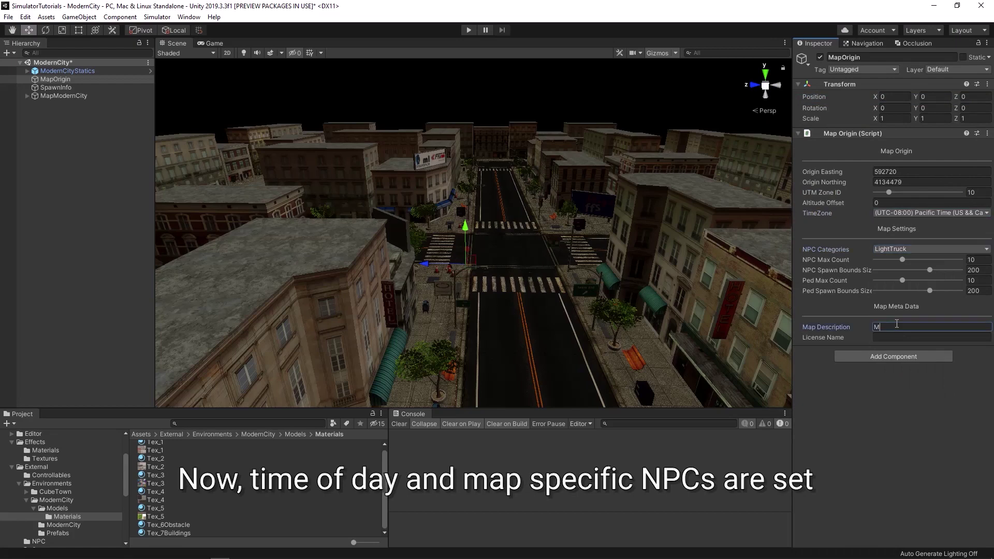
click(897, 323)
text(ModernCity)
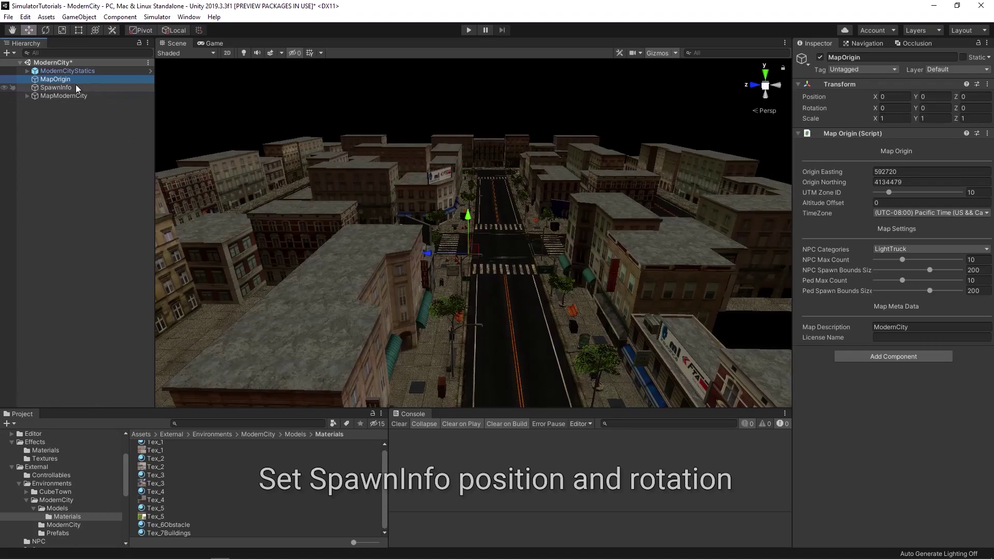
Paste copied Transform values into SpawnInfo, placing it at 17.71, -5.034, -41.08, and frame it.
click(73, 86)
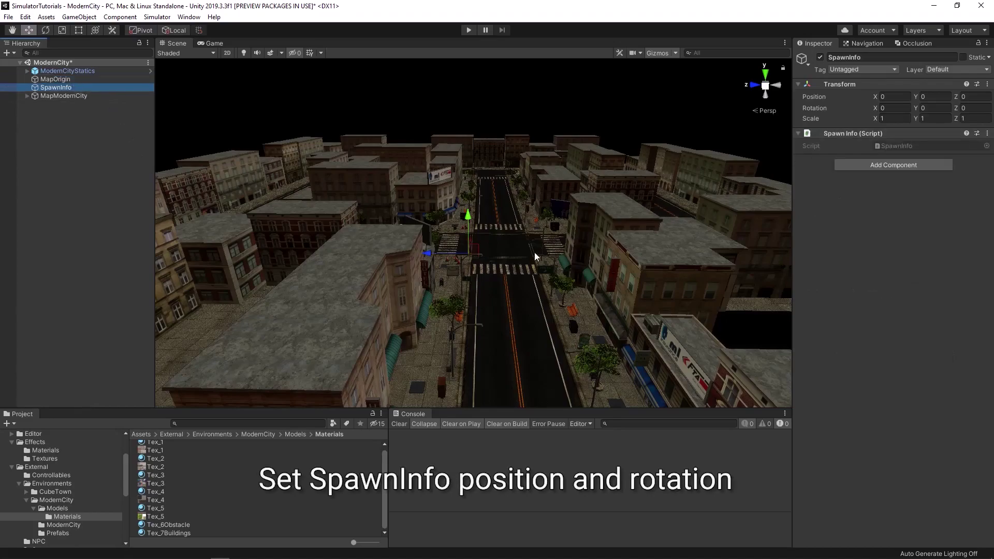
right_drag(530, 253, 410, 310)
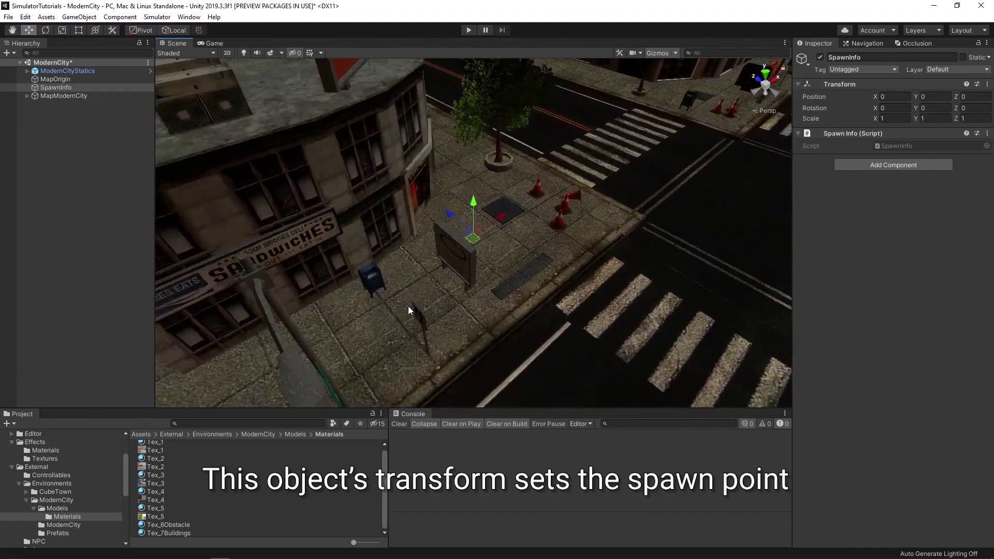
scroll(409, 307, down, 5)
right_click(879, 86)
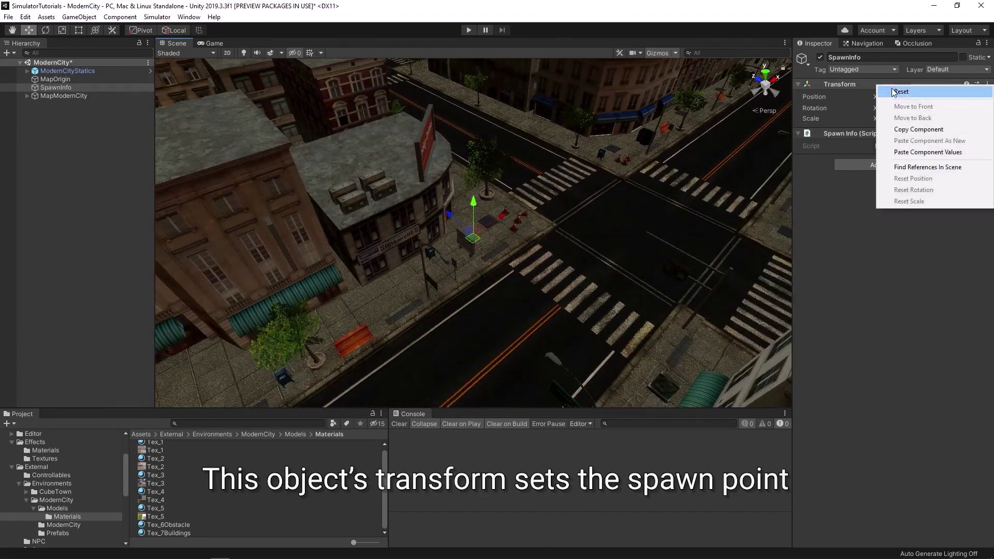
click(909, 152)
key(f)
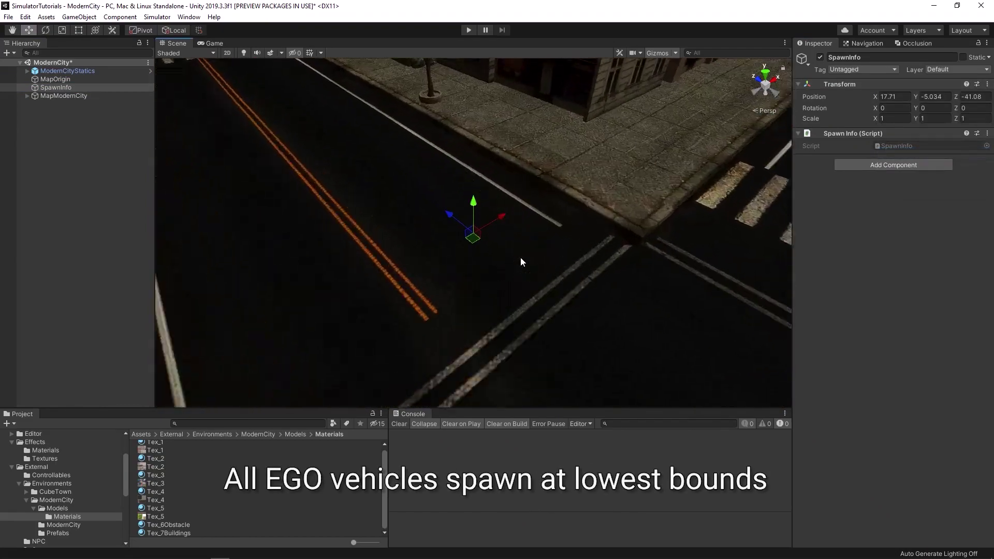
alt+drag(521, 256, 415, 220)
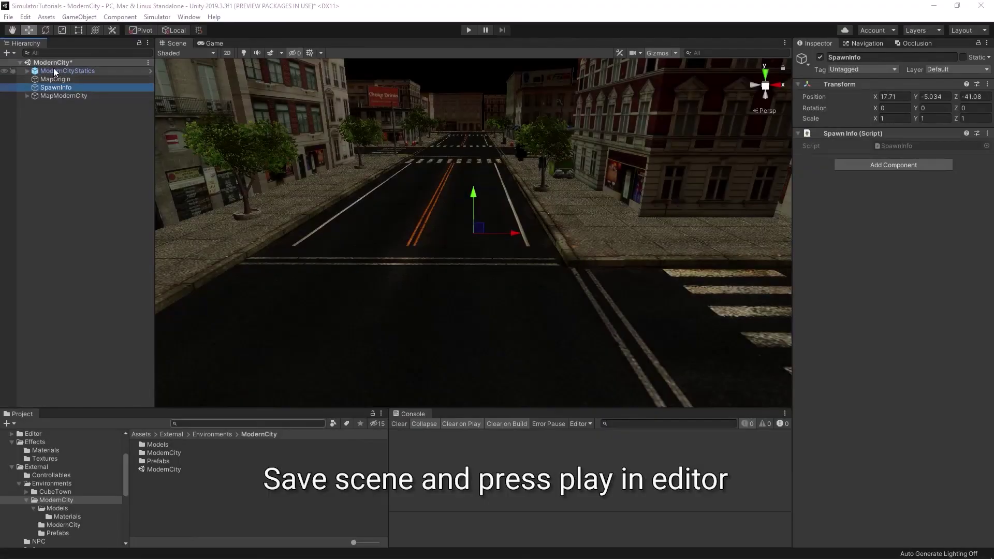
Save the ModernCity scene, run it, and drive the red car forward and right.
right_click(53, 62)
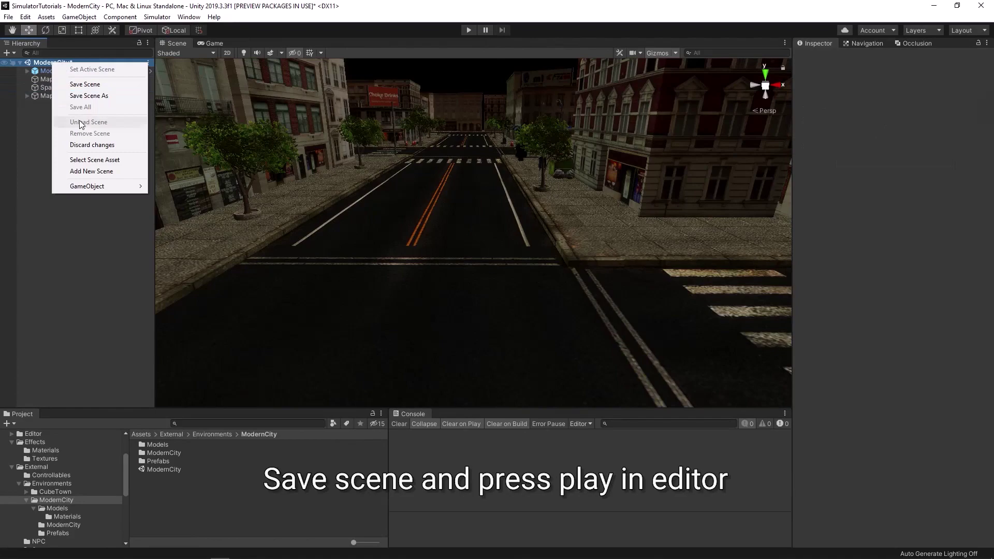
click(82, 84)
click(465, 32)
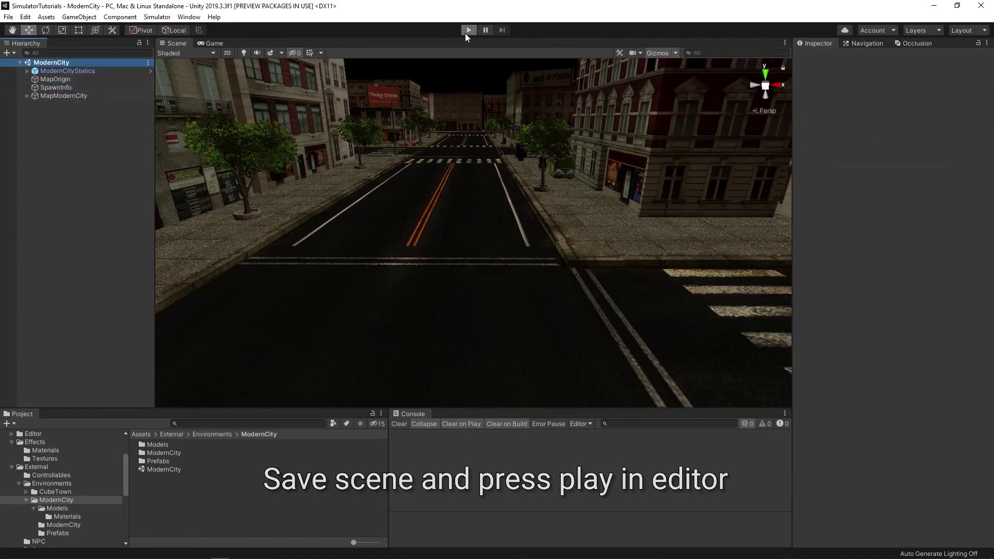
key(Up)
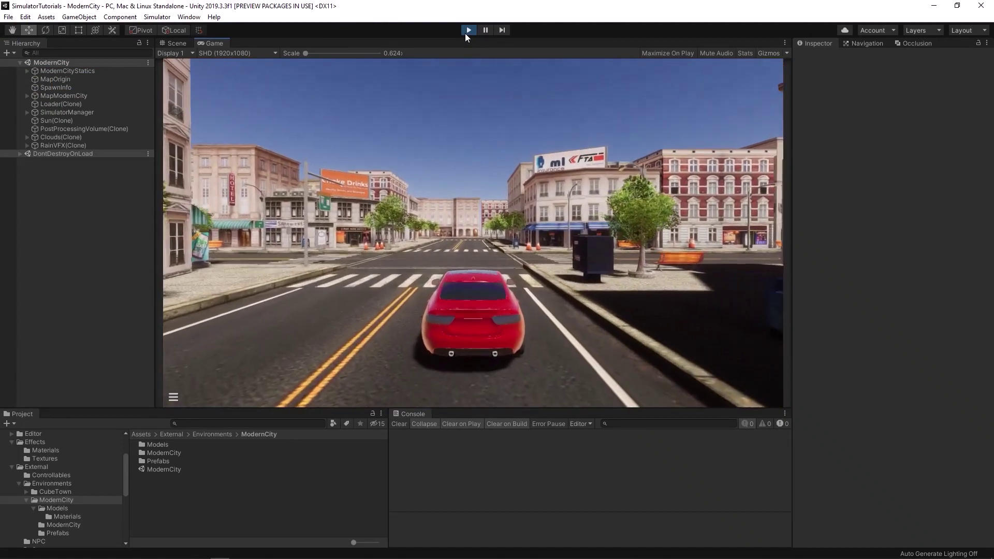
key(Right)
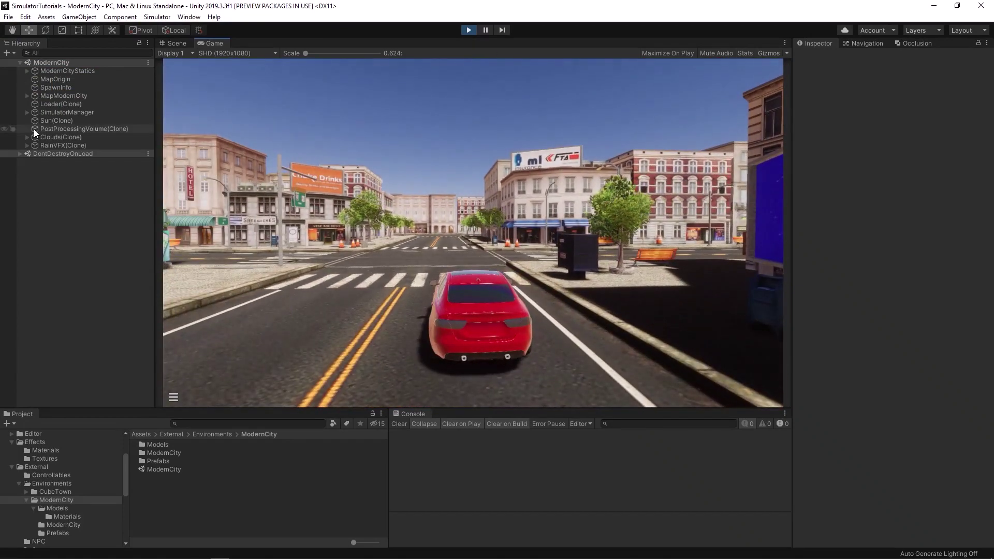
Set time of day 14.95, Rain 0.809, Fog 0.663, Cloud 0.784 and Wet 0.377 on EnvironmentEffectsManager(Clone).
click(26, 113)
click(34, 121)
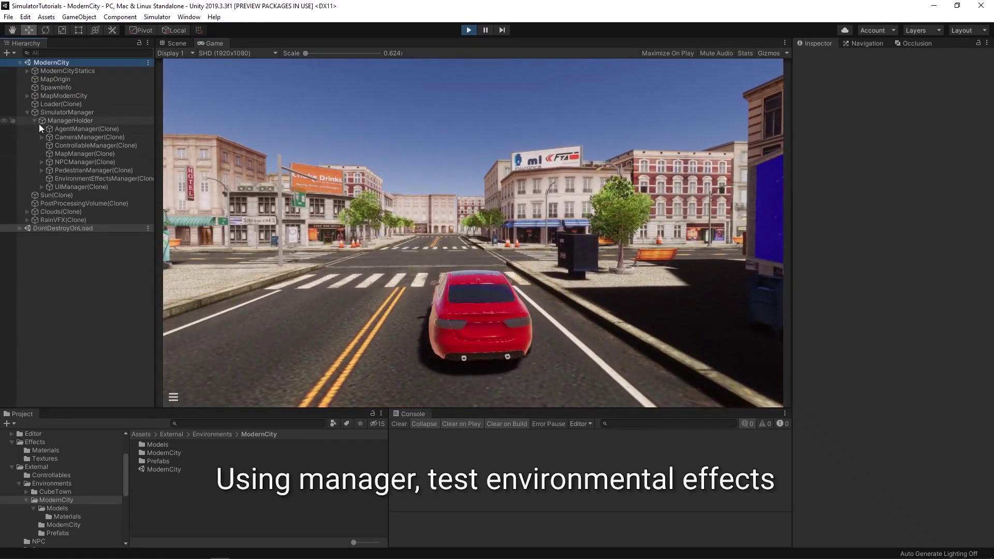
click(56, 178)
click(881, 242)
text(14.95)
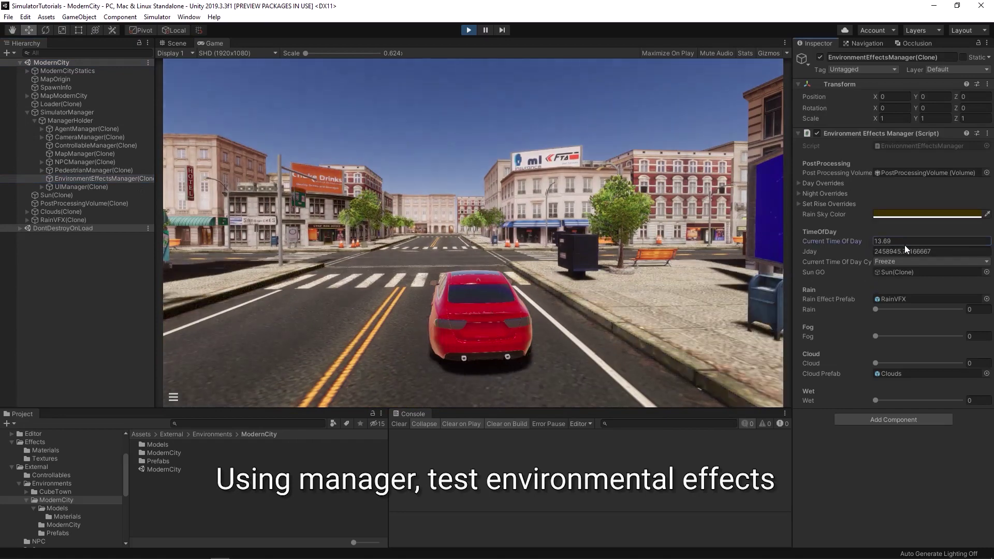
drag(875, 309, 945, 310)
drag(875, 336, 921, 336)
drag(876, 363, 943, 359)
drag(878, 399, 907, 399)
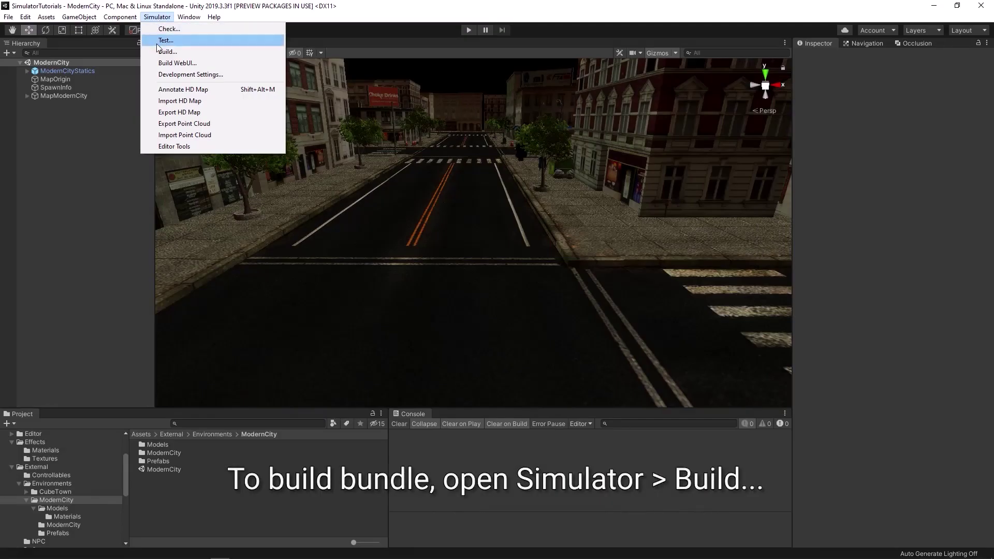
Dock the Build Maps & Vehicles window, tick ModernCity under Environments, and build it.
click(162, 51)
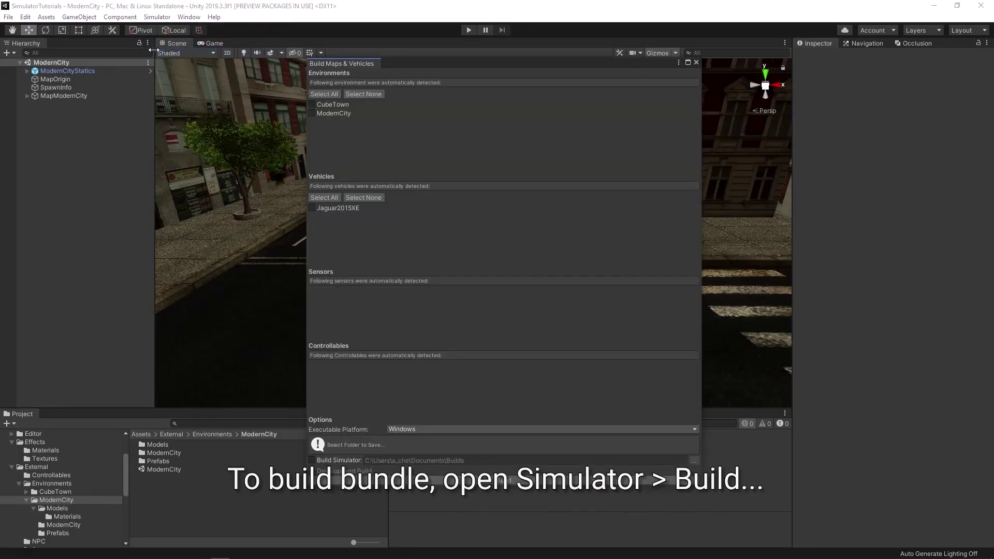
drag(337, 64, 947, 51)
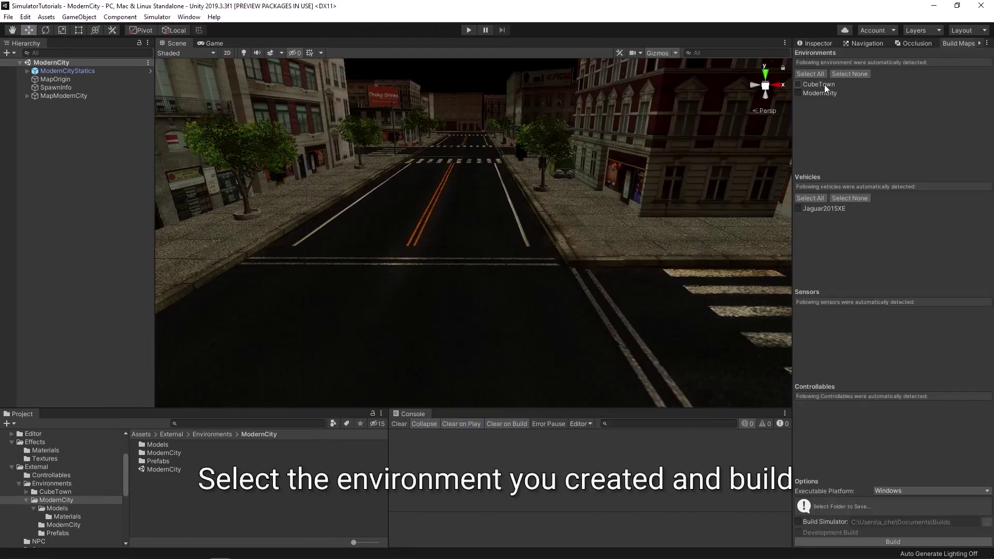
click(824, 98)
click(828, 540)
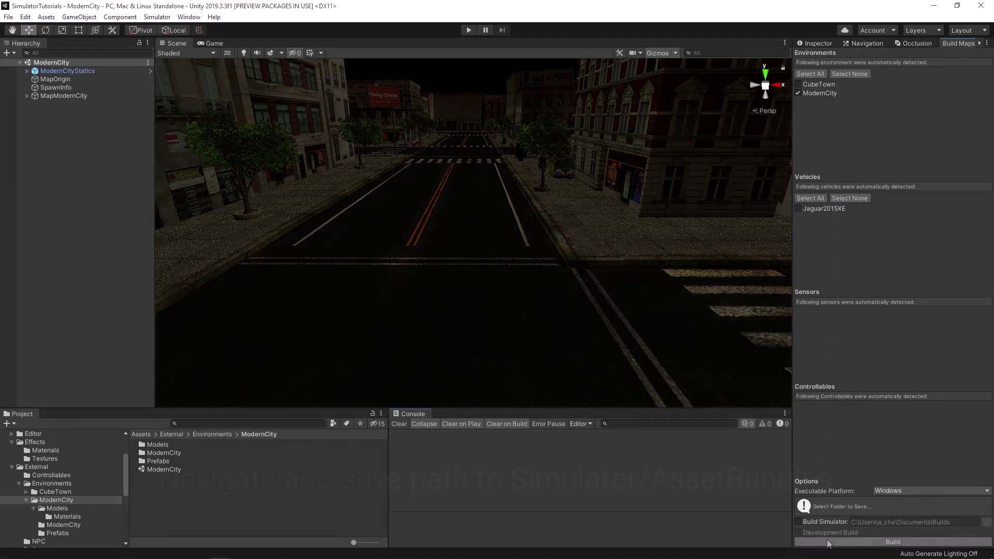
Copy the full path of the AssetBundles folder containing environment_ModernCity.
click(149, 525)
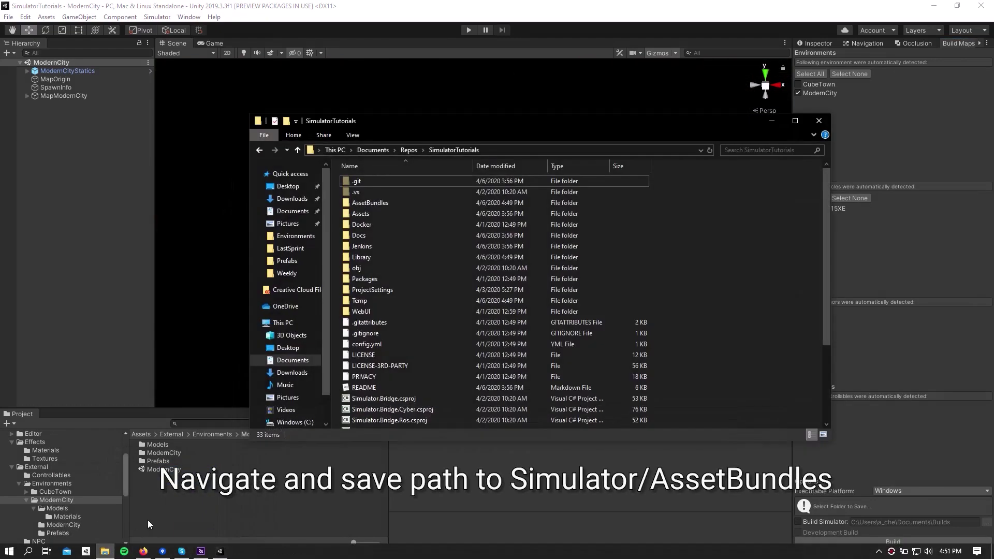
double_click(369, 203)
click(370, 205)
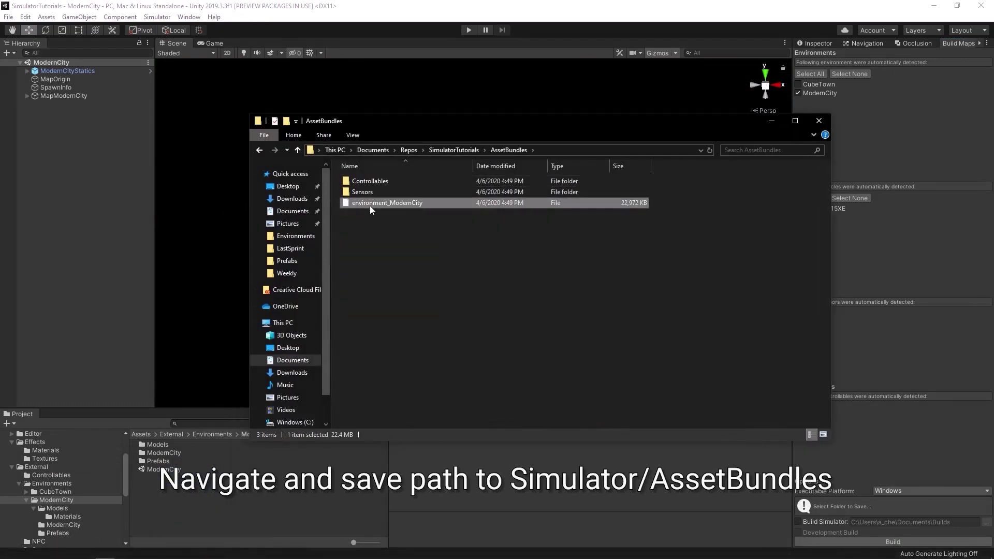
right_click(563, 150)
click(583, 179)
right_click(559, 156)
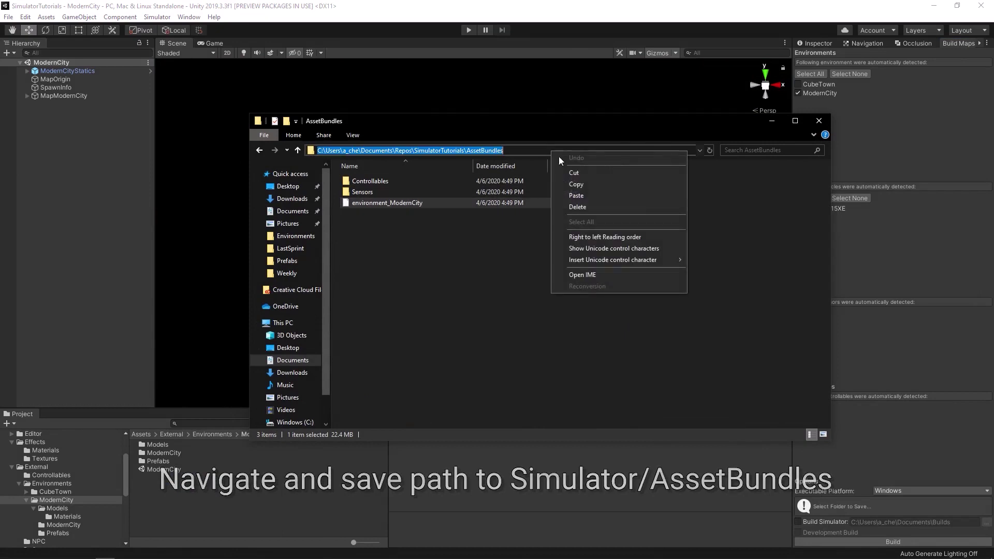
click(573, 185)
click(552, 248)
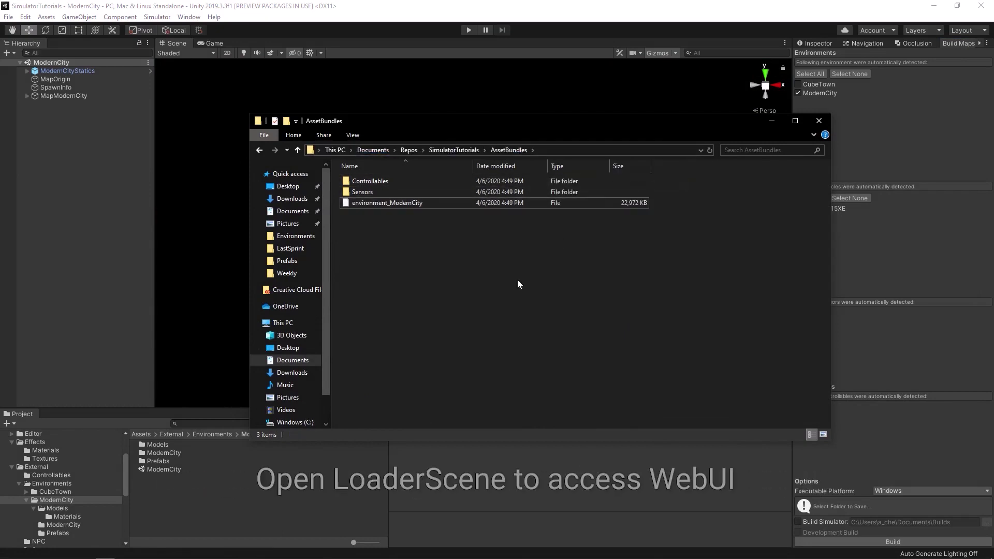
Find LoaderScene via a 'loader' search, open it, and run it.
click(230, 423)
text(loa)
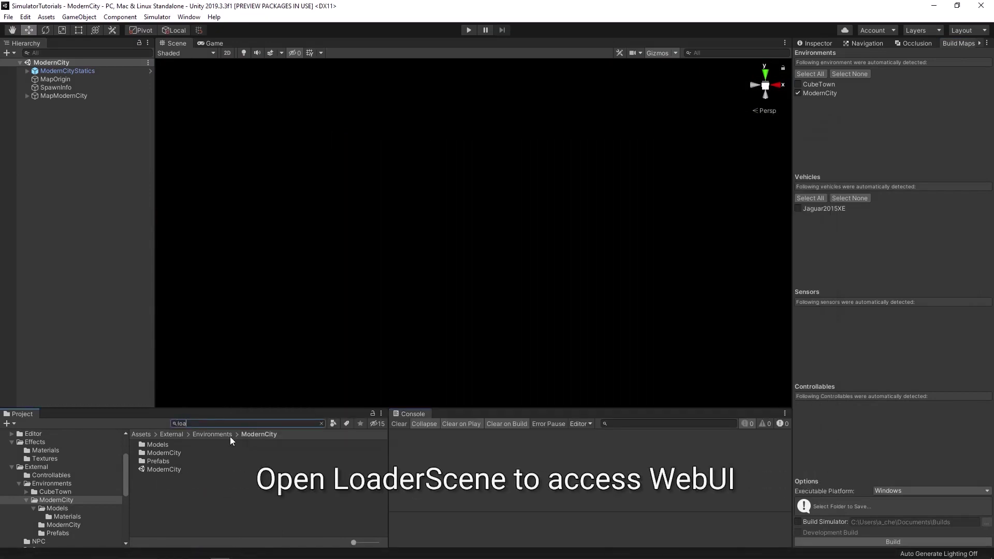
text(der)
double_click(181, 461)
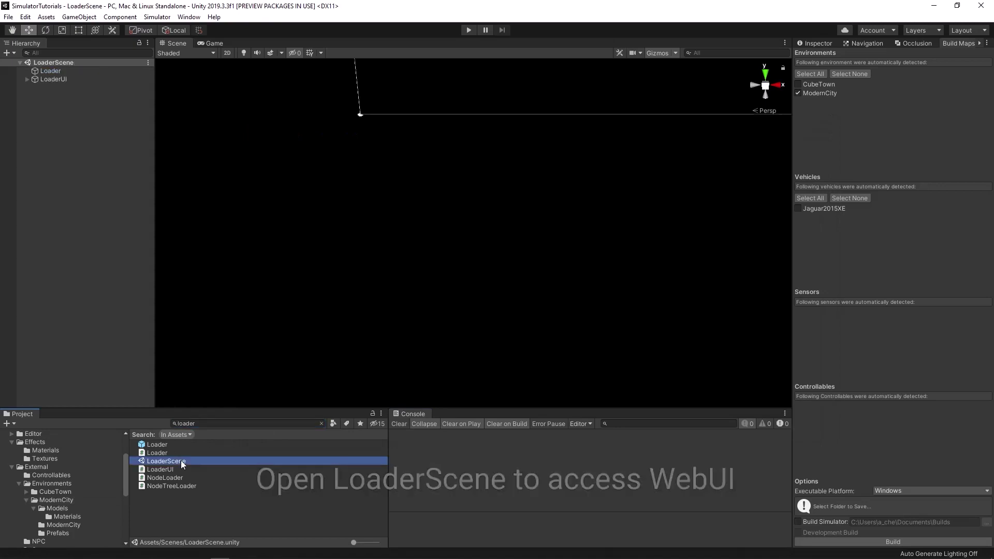
click(469, 30)
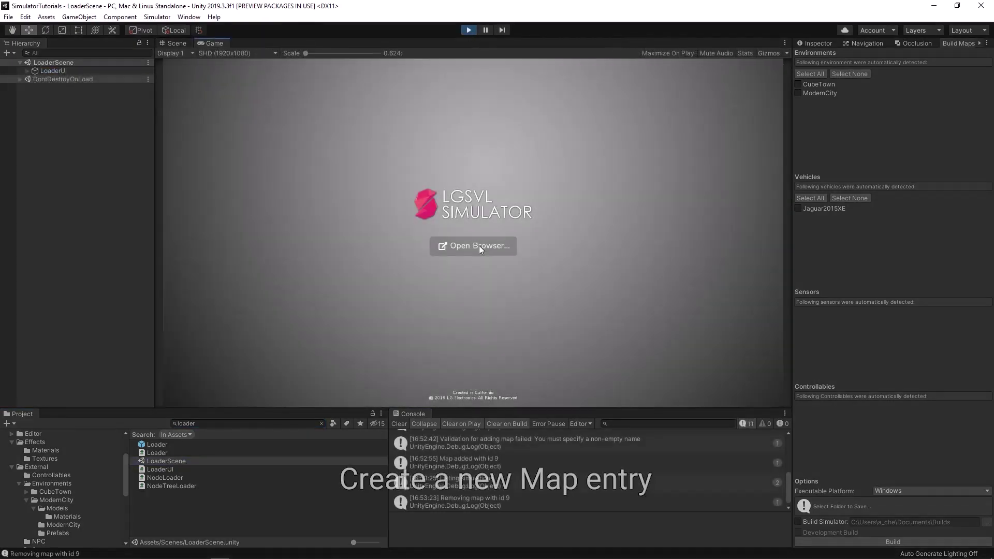
In the simulator WebUI, add a ModernCity map with URL set to the AssetBundles path plus \environment_ModernCity.
click(480, 245)
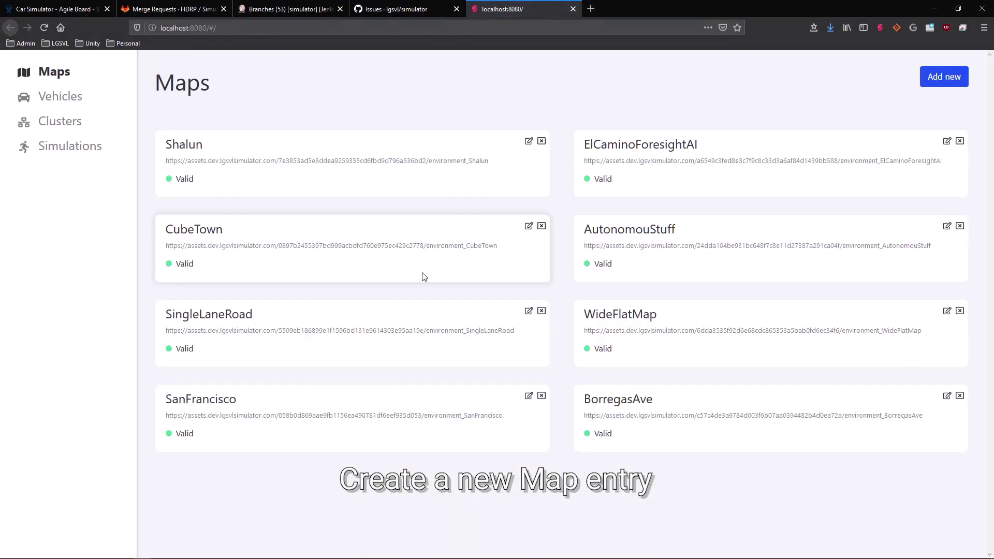
click(940, 79)
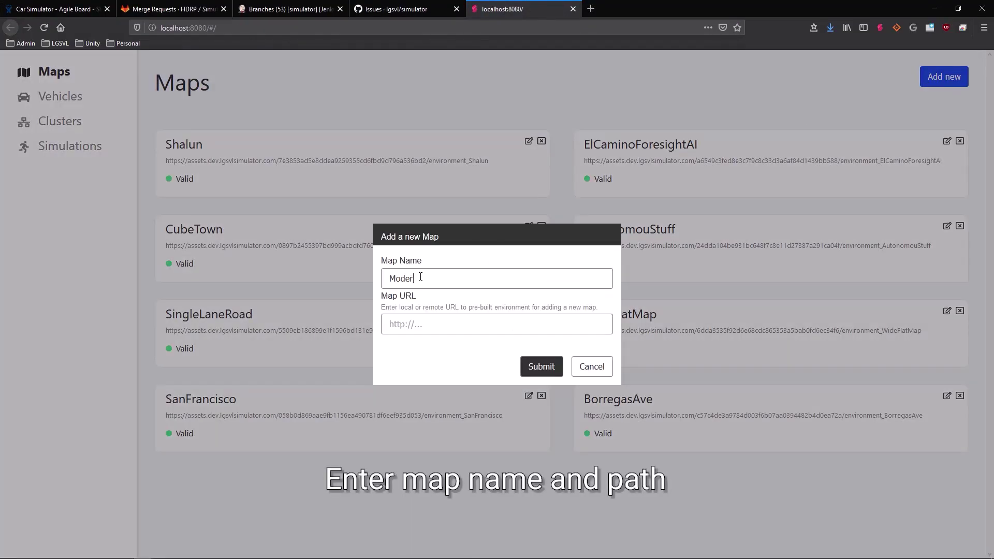
click(455, 324)
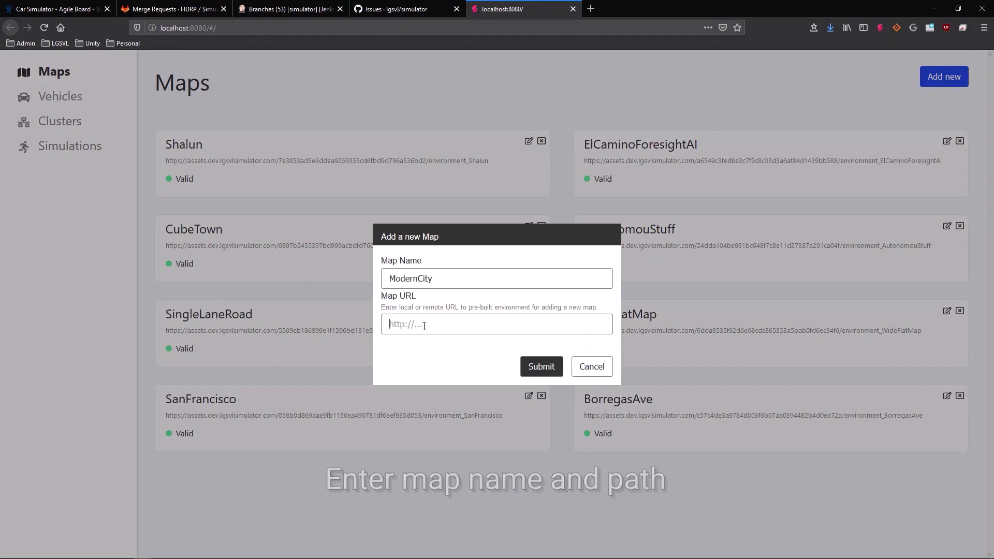
key(ctrl+v)
text(\env)
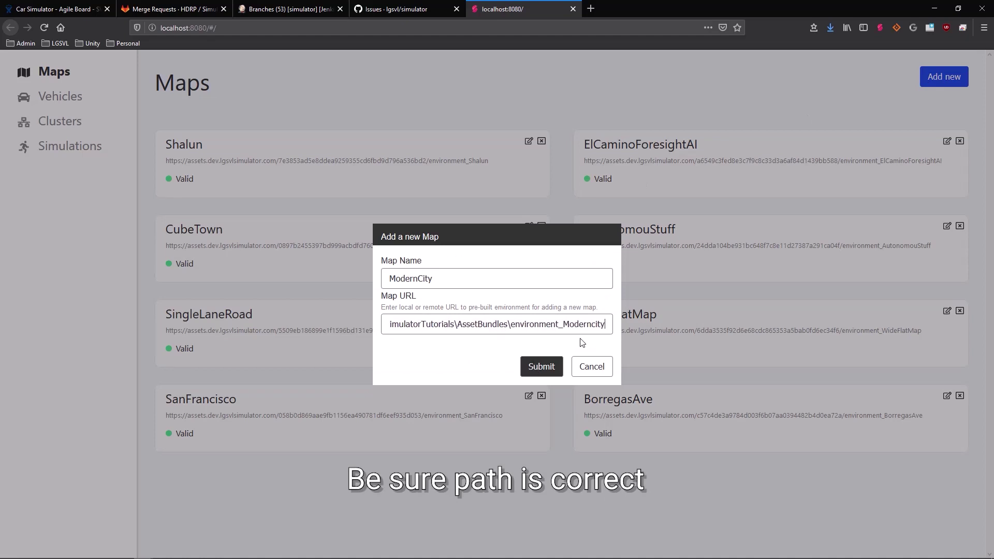
key(BackSpace)
key(BackSpace)
key(BackSpace)
key(BackSpace)
text(City)
click(554, 366)
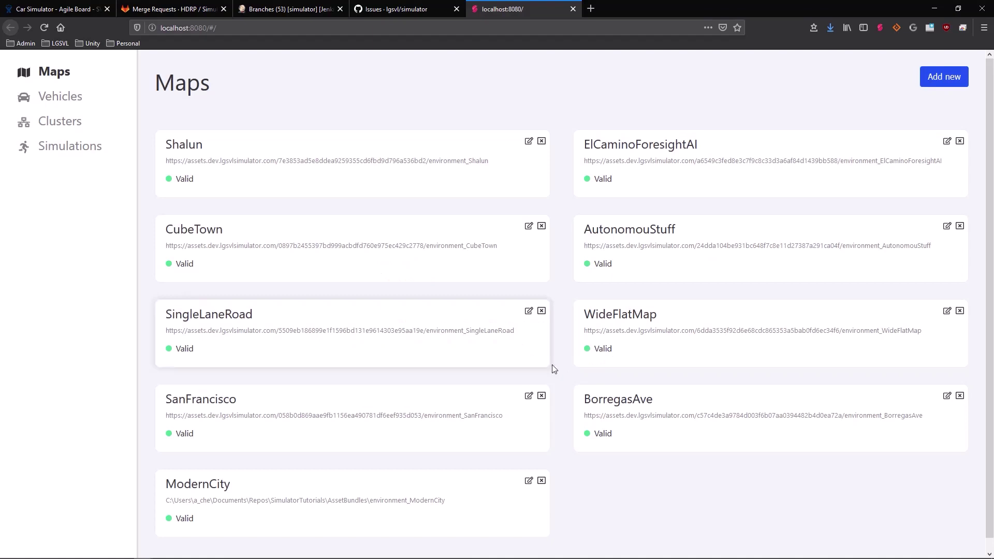
Set the 'BorregasAve, no bridge, data collection' simulation's map to ModernCity, keep its vehicle, and run it.
click(80, 148)
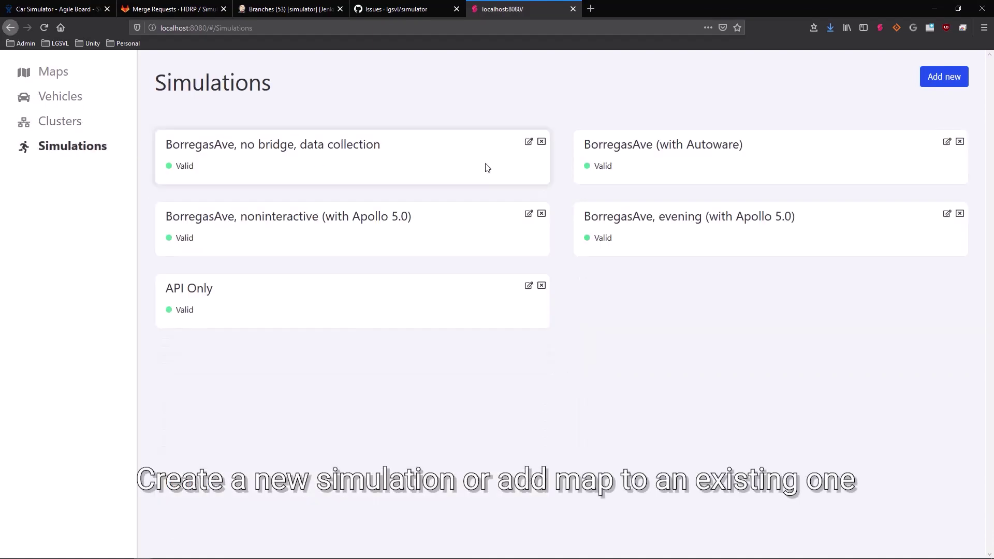
click(528, 142)
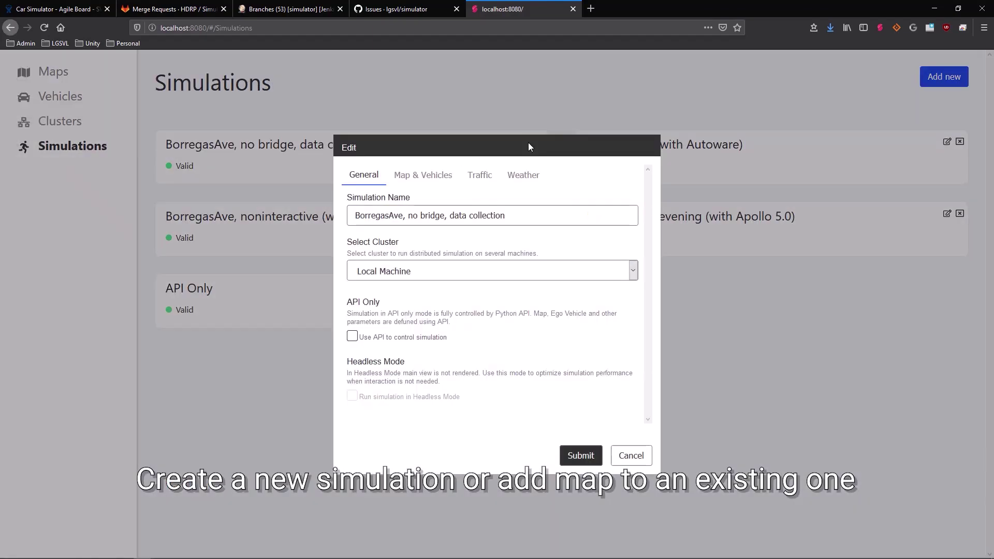
click(422, 176)
click(412, 286)
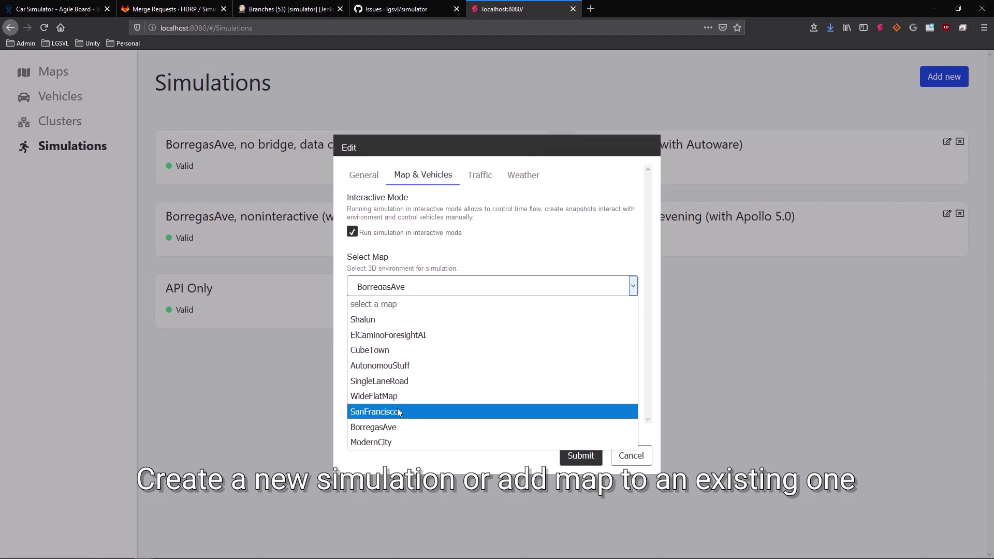
click(386, 444)
click(413, 351)
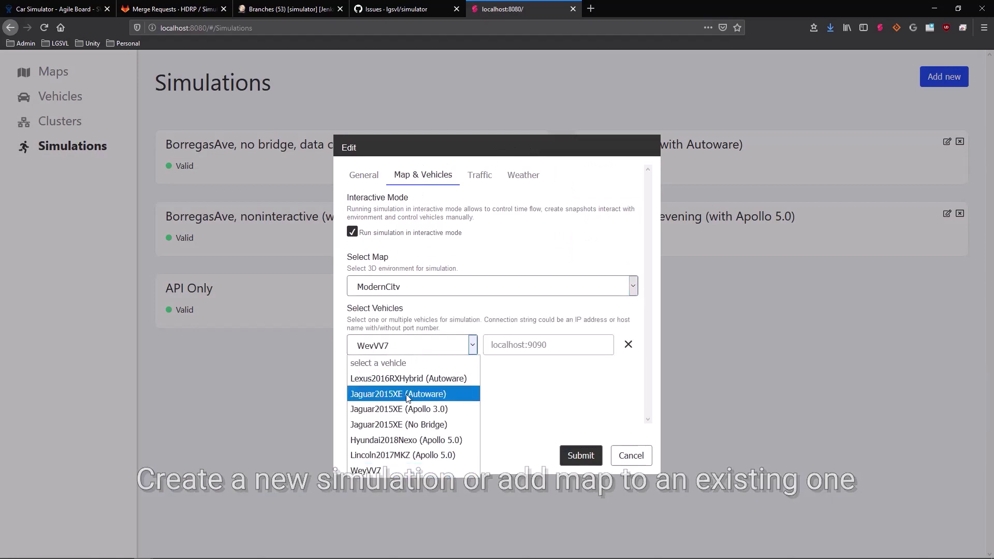
key(Escape)
click(581, 455)
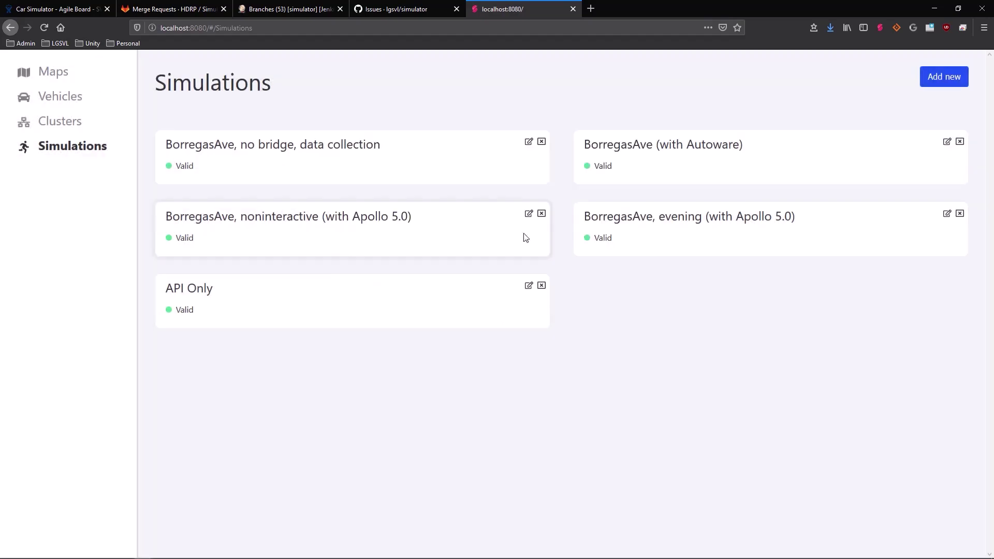
click(548, 181)
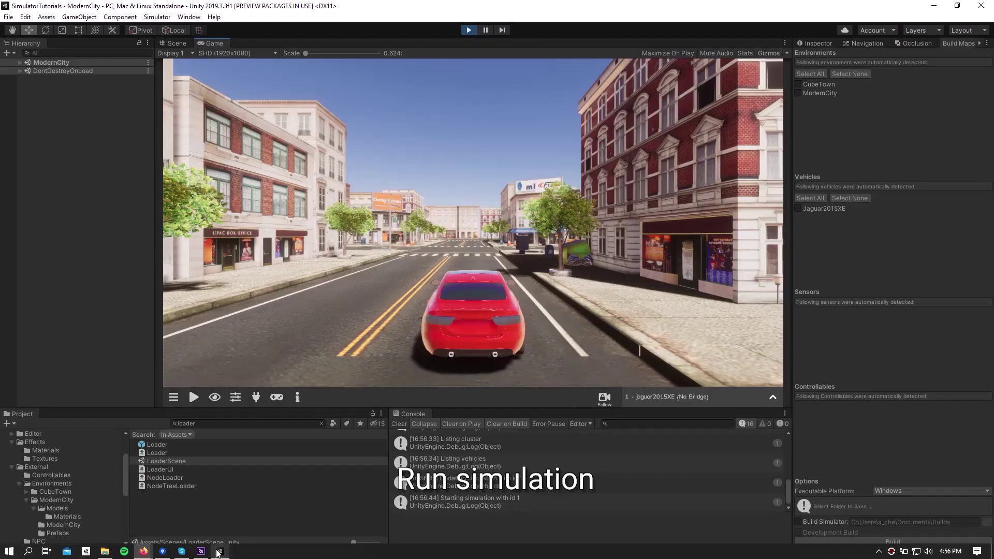
In the Game view, view the red car from its left side and unpause the simulation.
click(220, 556)
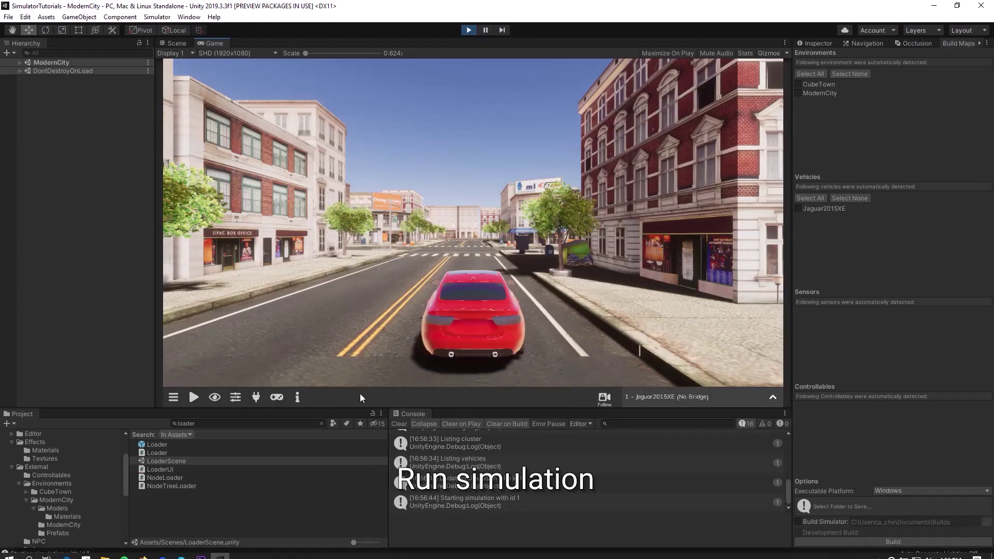
right_drag(391, 298, 488, 310)
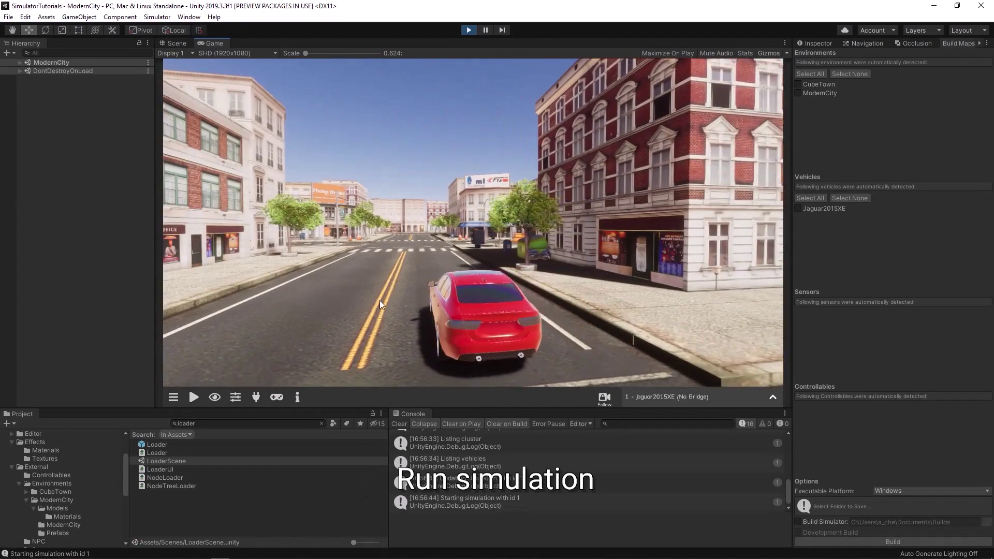
click(193, 397)
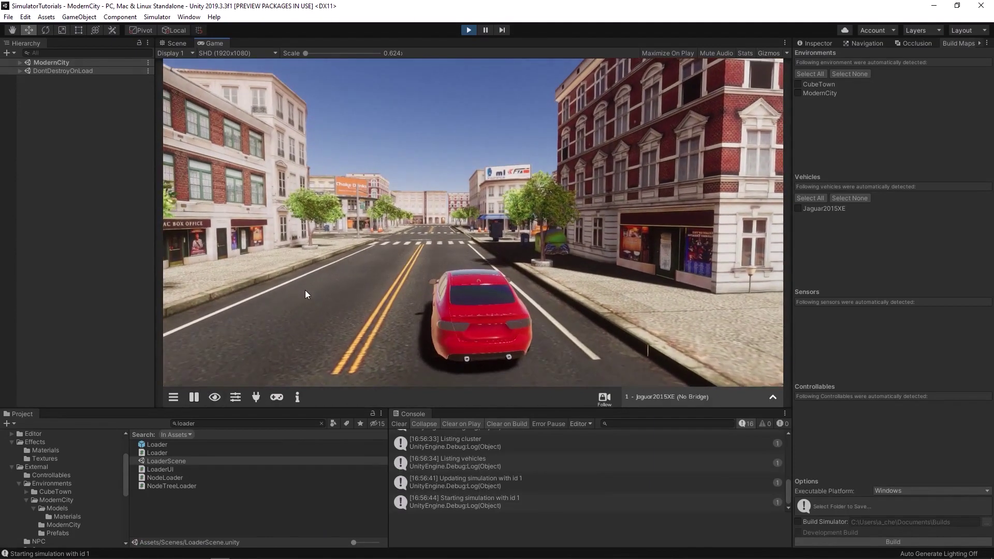